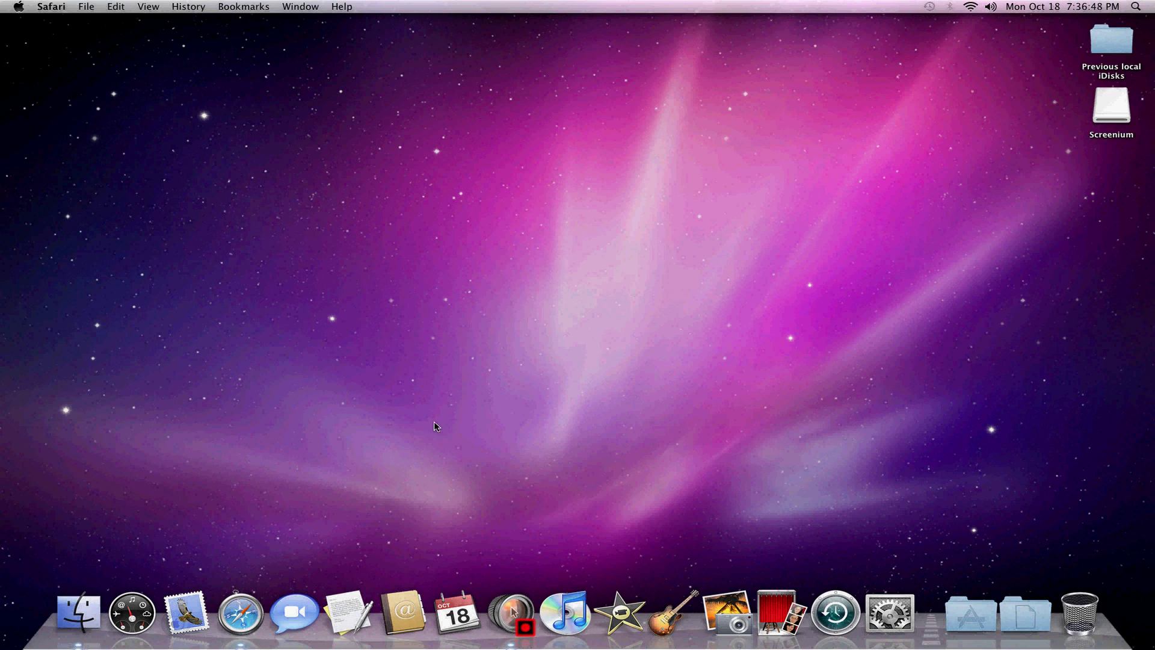
# Open Safari and load google.com, correcting the mistyped goole.com address.
pyautogui.click(241, 613)
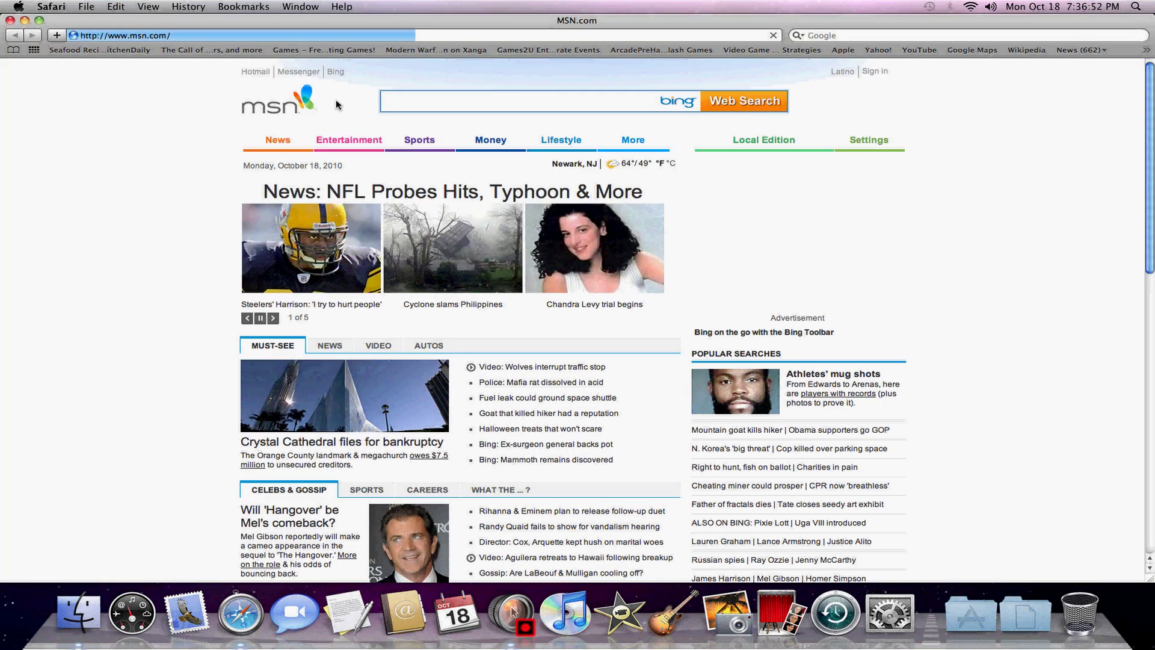
pyautogui.click(217, 37)
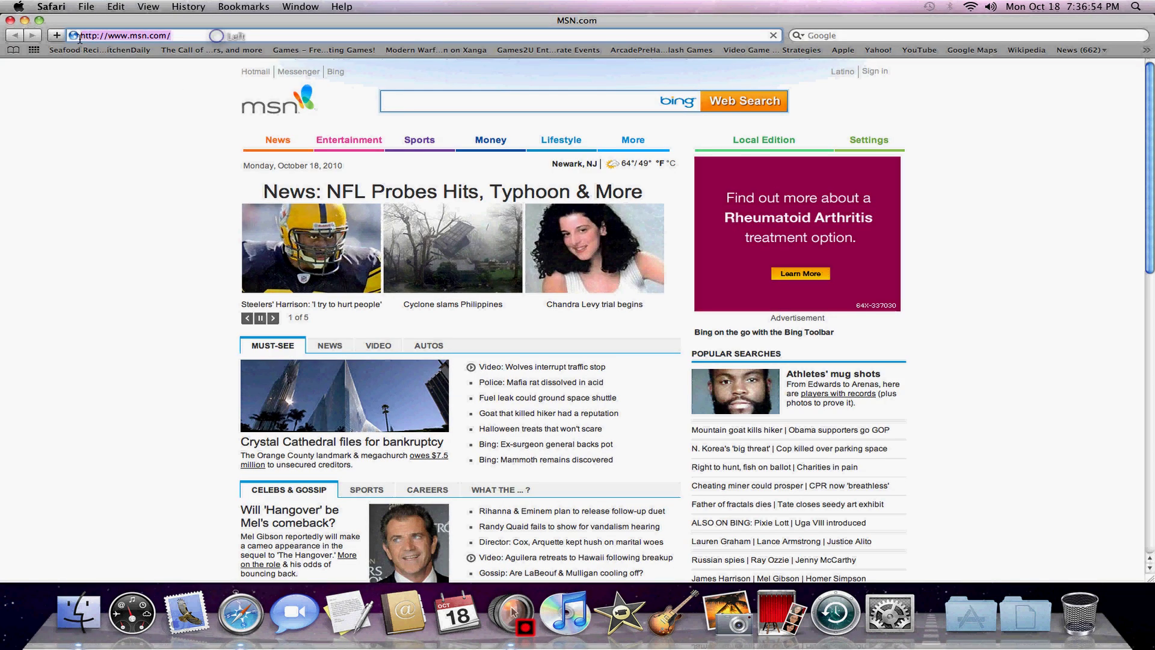
pyautogui.write('goo')
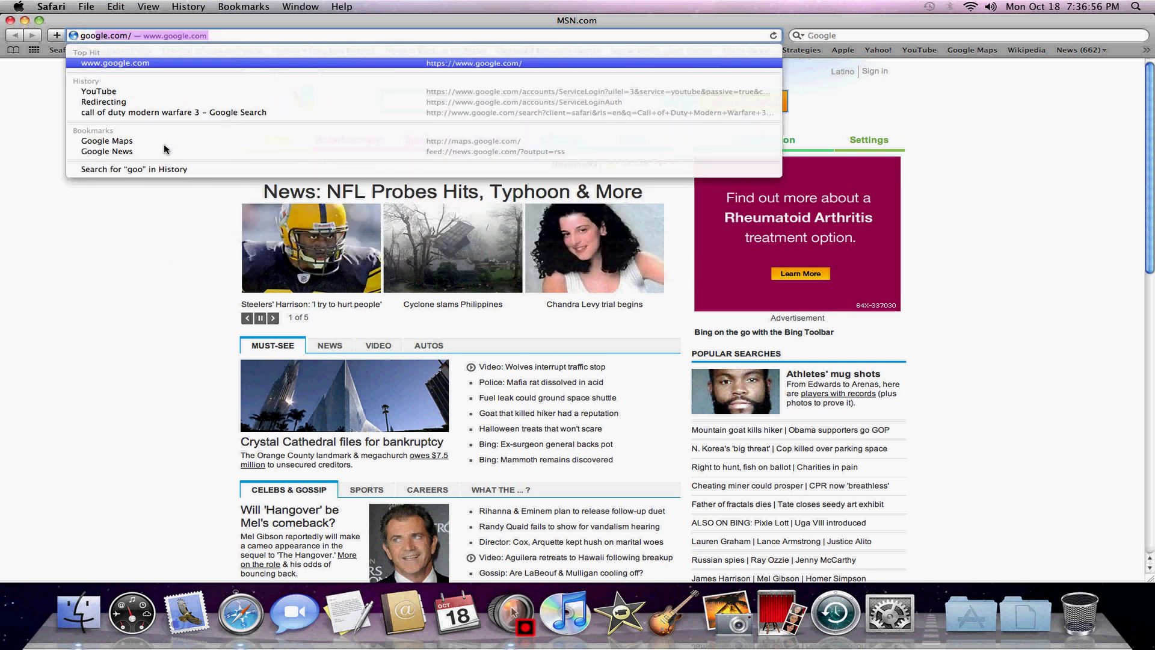
pyautogui.write('le.com')
pyautogui.press('Return')
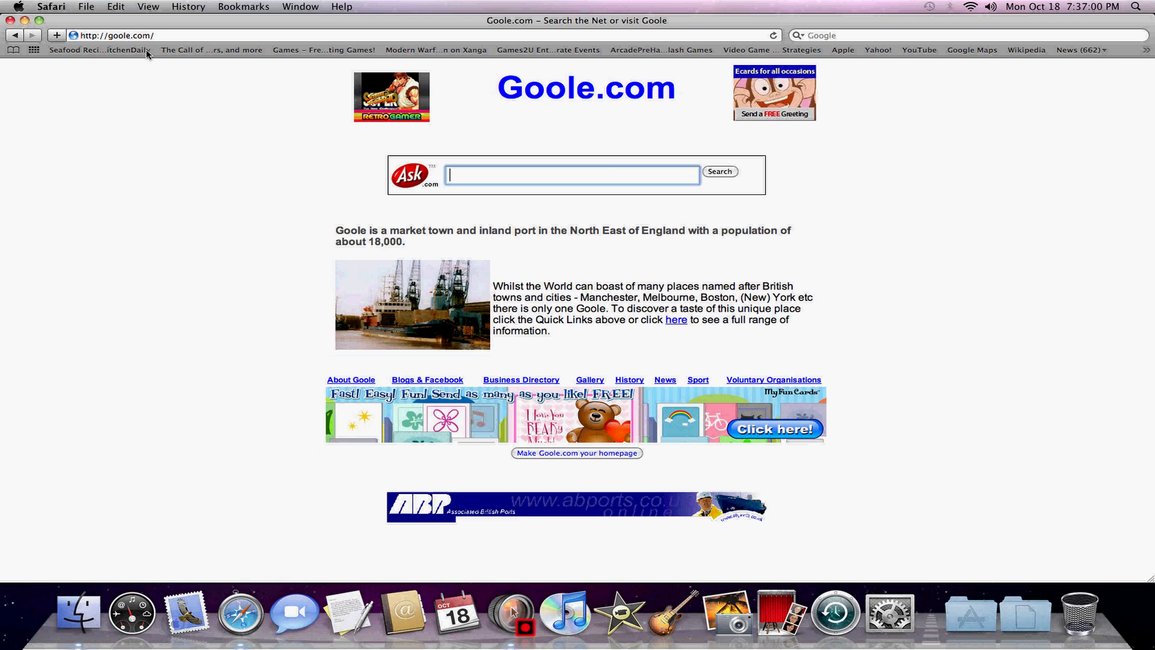
pyautogui.click(122, 36)
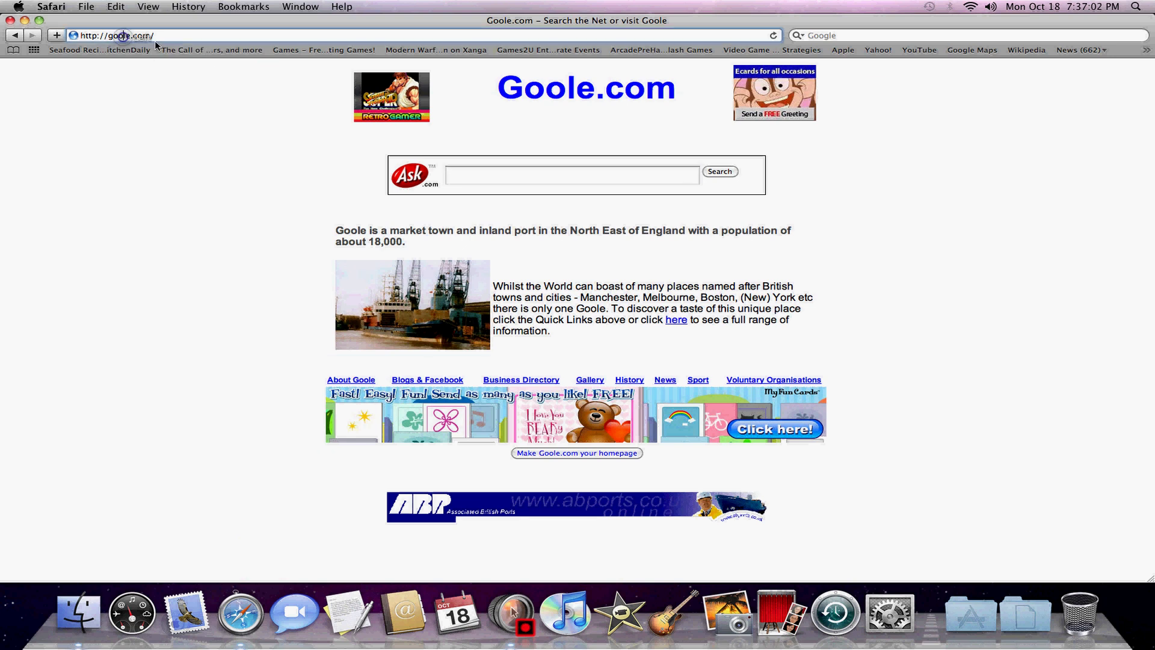
pyautogui.write('g')
pyautogui.press('Return')
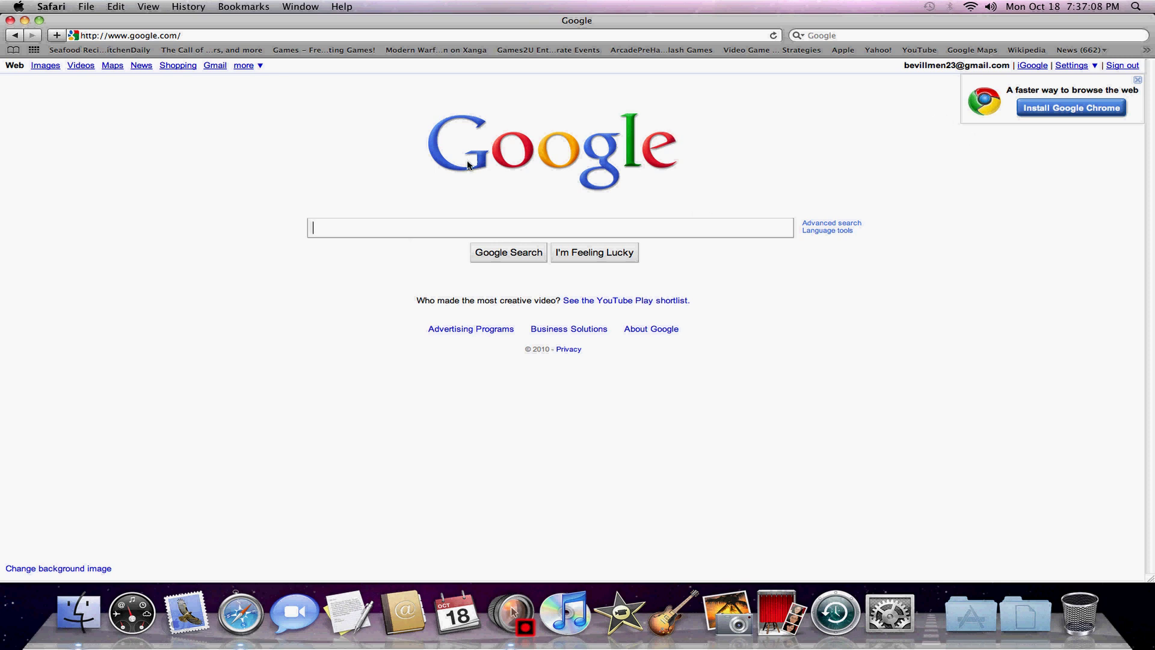
# Accept the Google Chrome terms and start downloading googlechrome.dmg.
pyautogui.click(1089, 108)
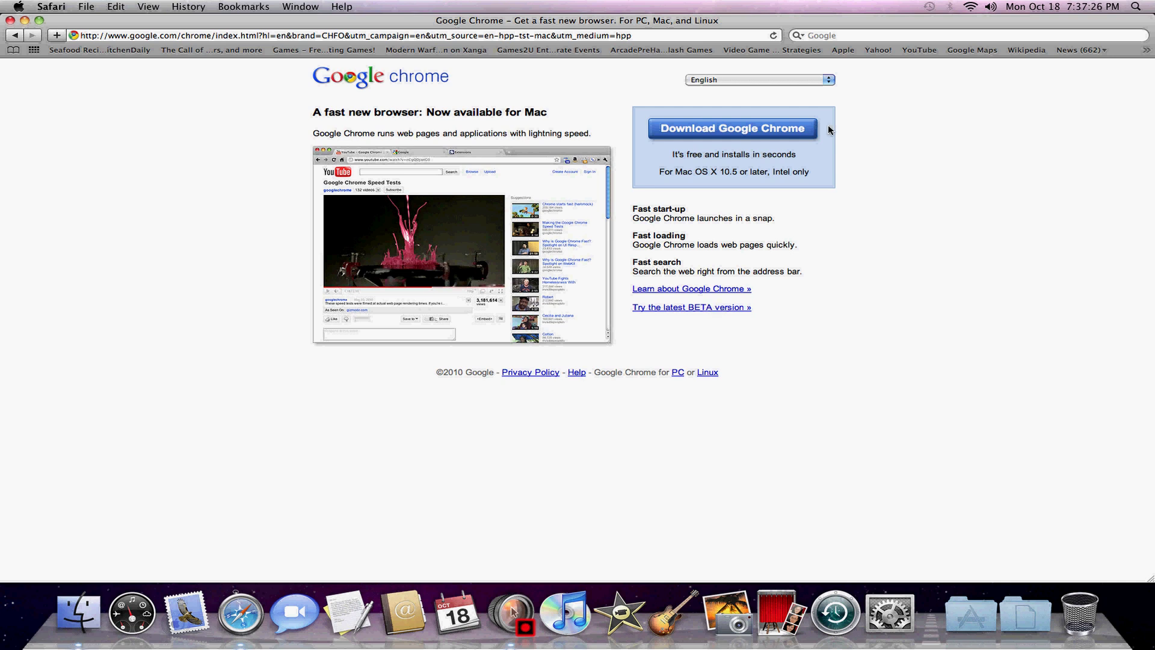
pyautogui.click(732, 129)
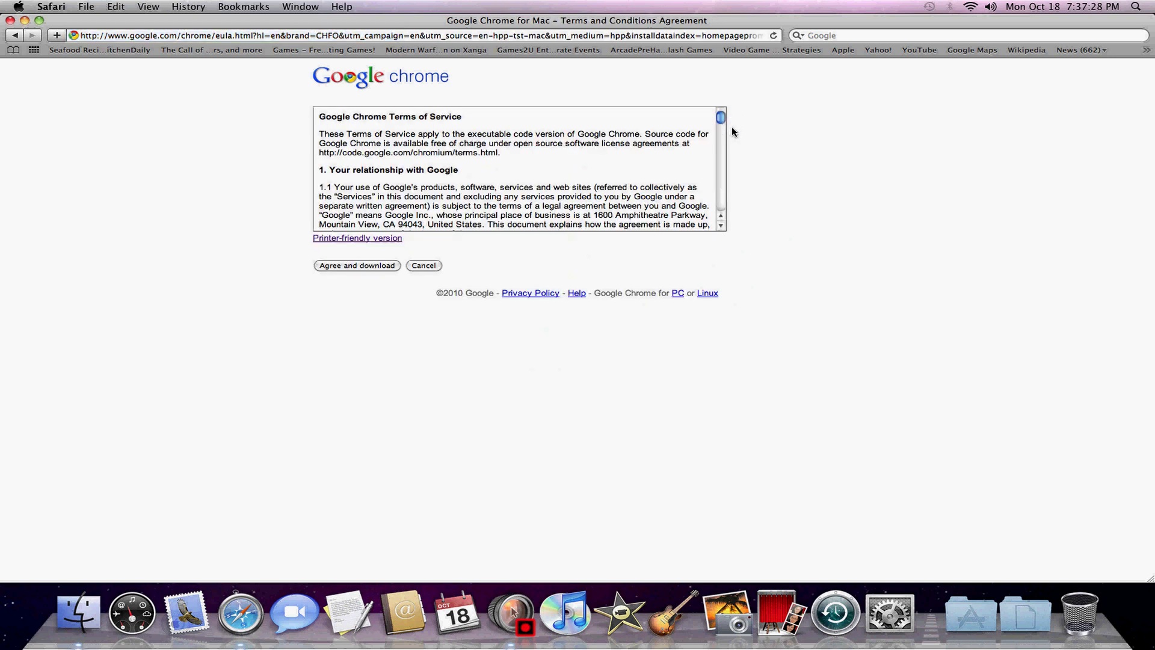
pyautogui.click(358, 266)
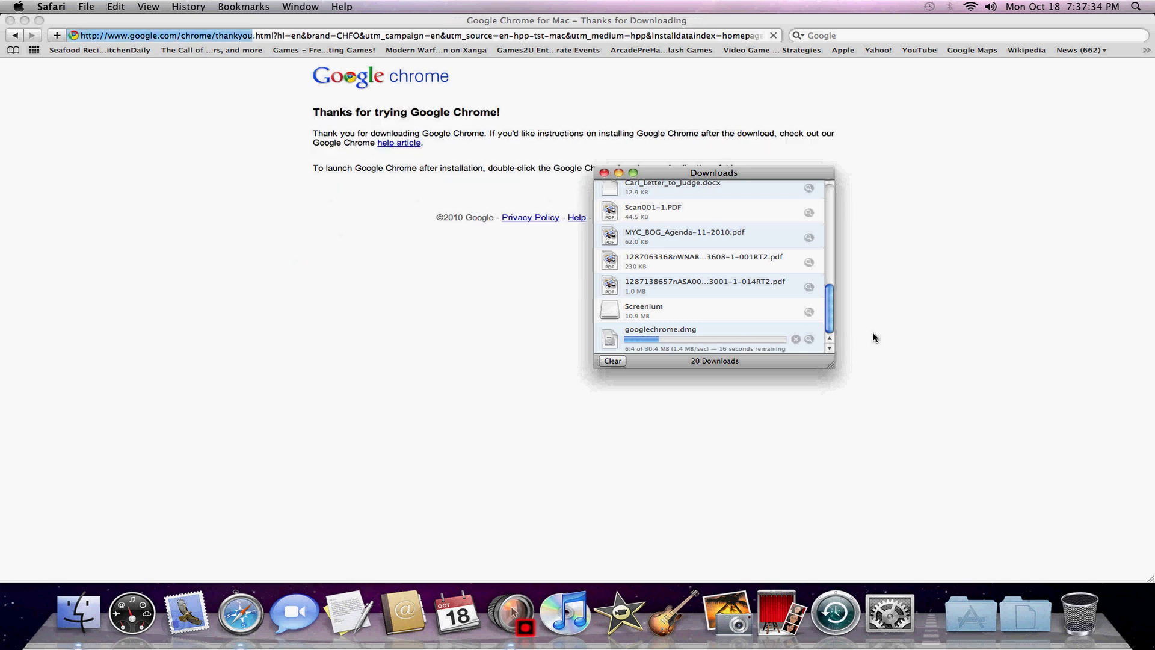
# Move the Downloads window aside while googlechrome.dmg finishes downloading to 30.4 MB.
pyautogui.moveTo(712, 173); pyautogui.dragTo(489, 310)
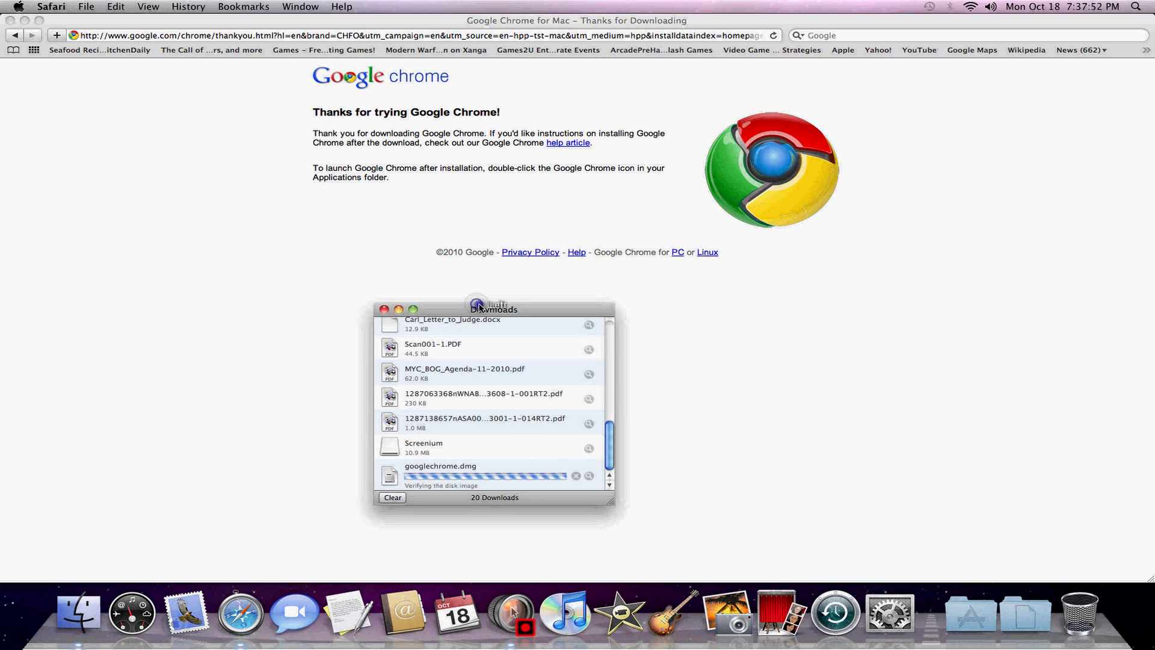
pyautogui.moveTo(485, 305); pyautogui.dragTo(505, 181)
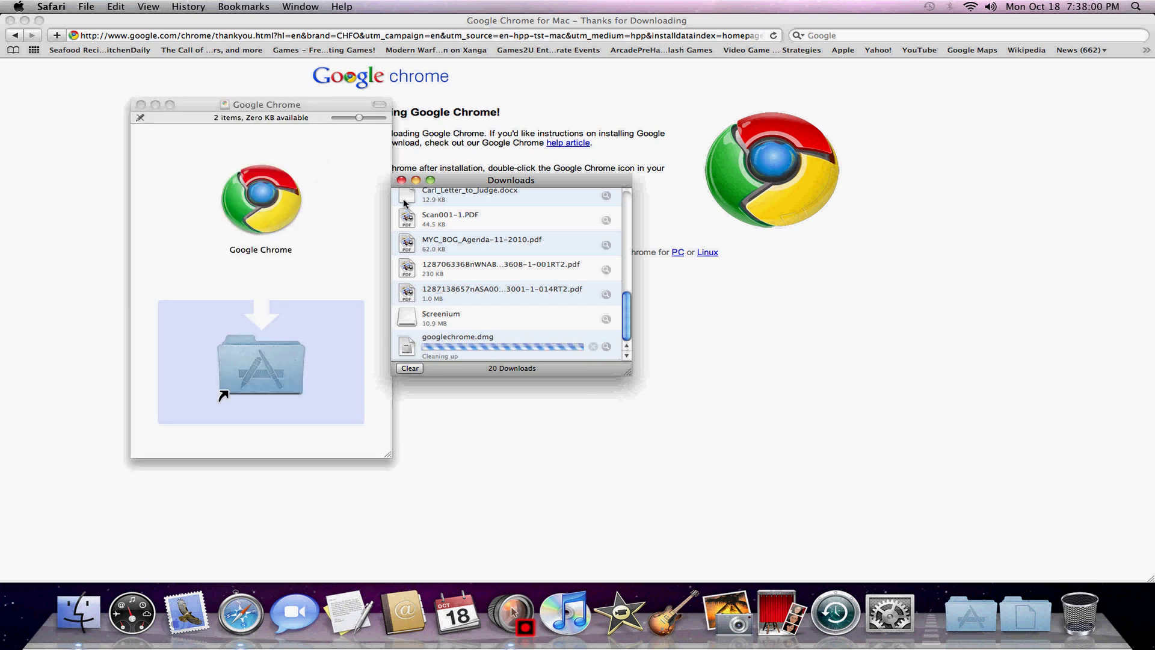
pyautogui.moveTo(448, 178); pyautogui.dragTo(813, 310)
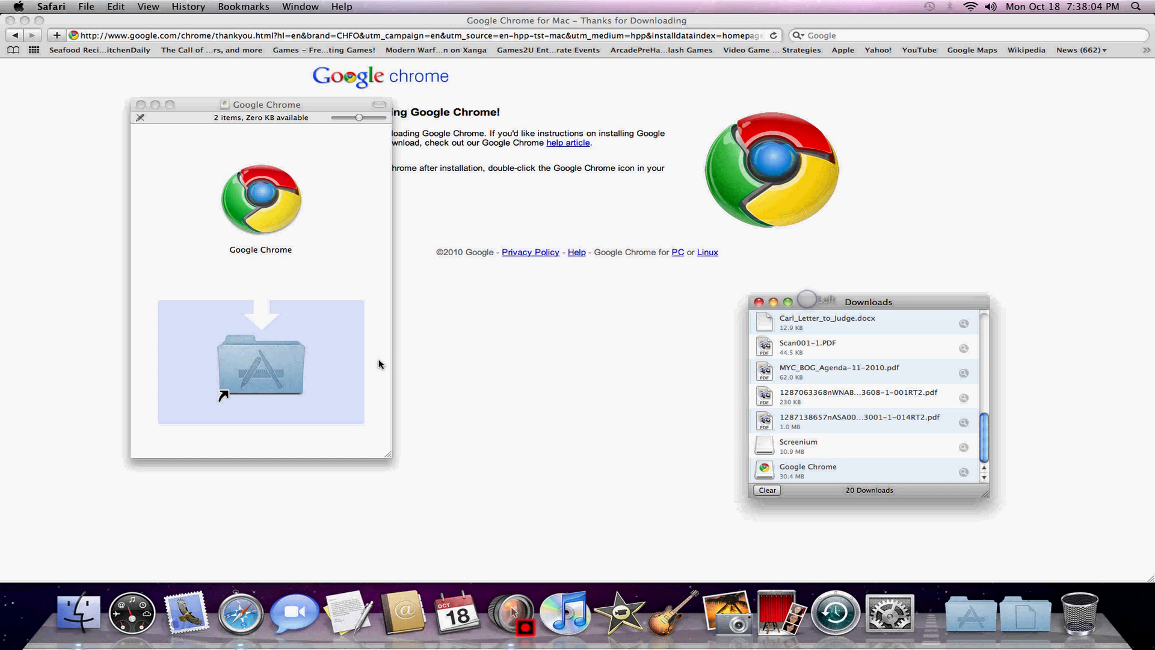
# Copy Google Chrome into Applications, add it to the Dock, and close the disk-image window.
pyautogui.click(759, 302)
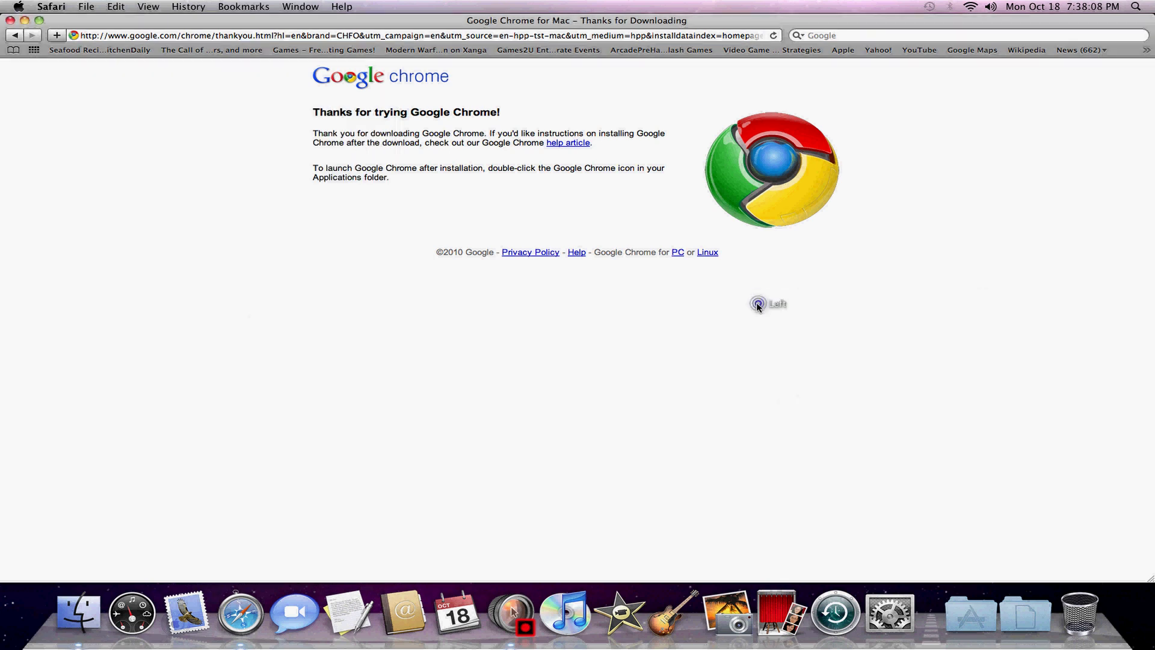
pyautogui.click(10, 21)
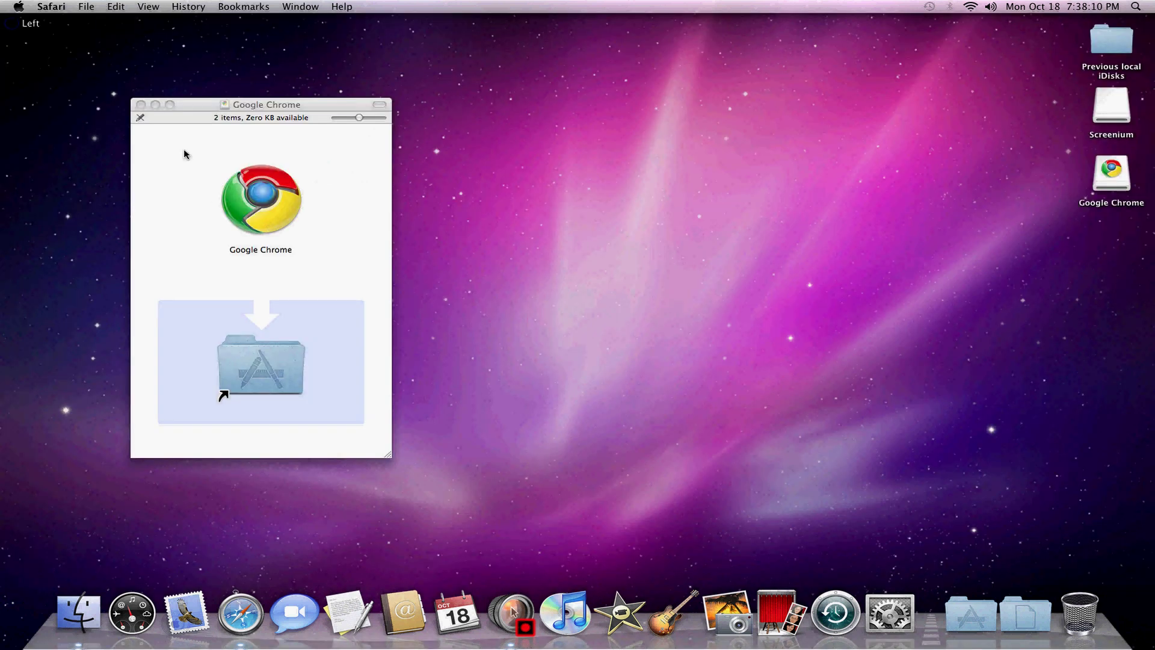
pyautogui.moveTo(271, 199); pyautogui.dragTo(265, 340)
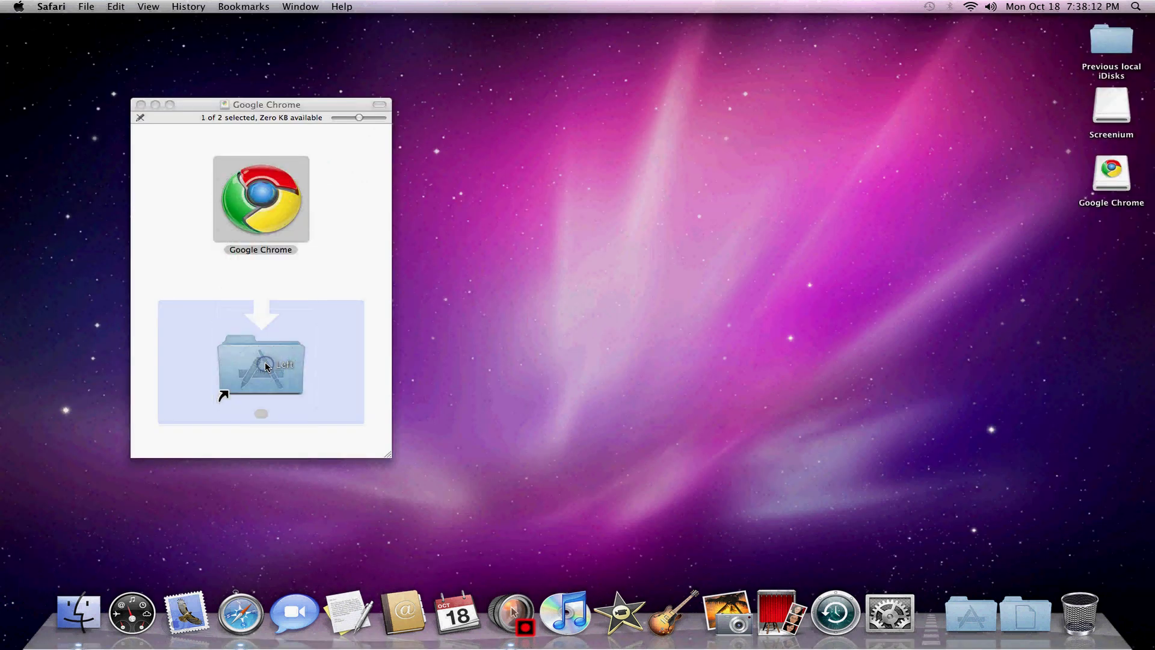
pyautogui.moveTo(260, 203); pyautogui.dragTo(271, 626)
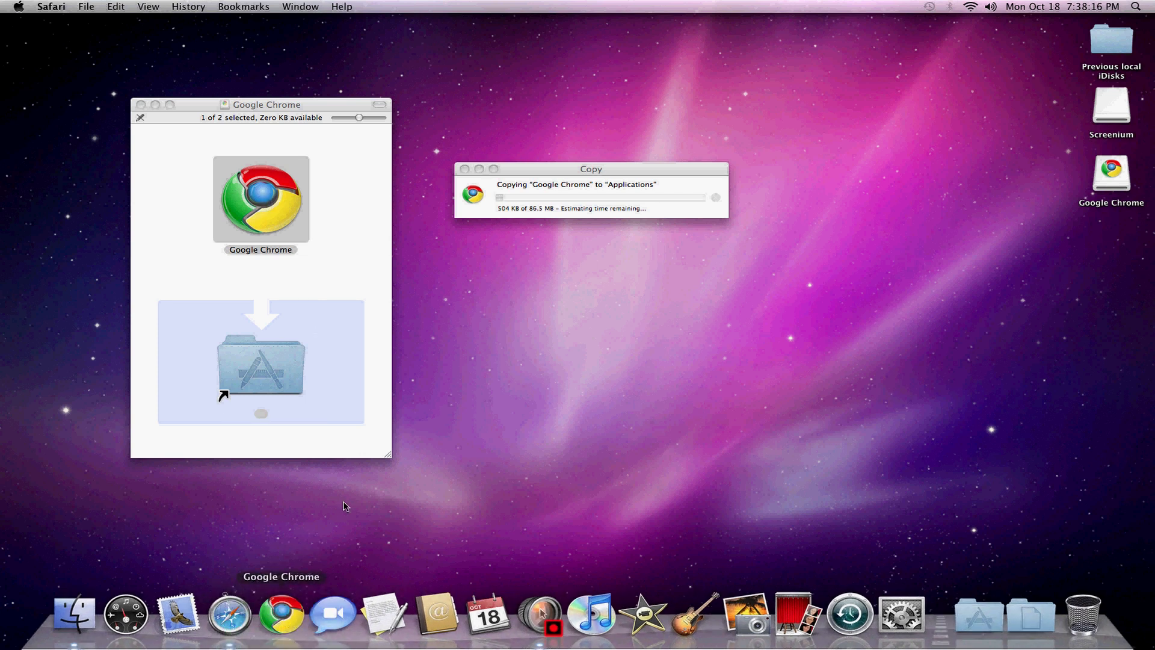
pyautogui.click(545, 174)
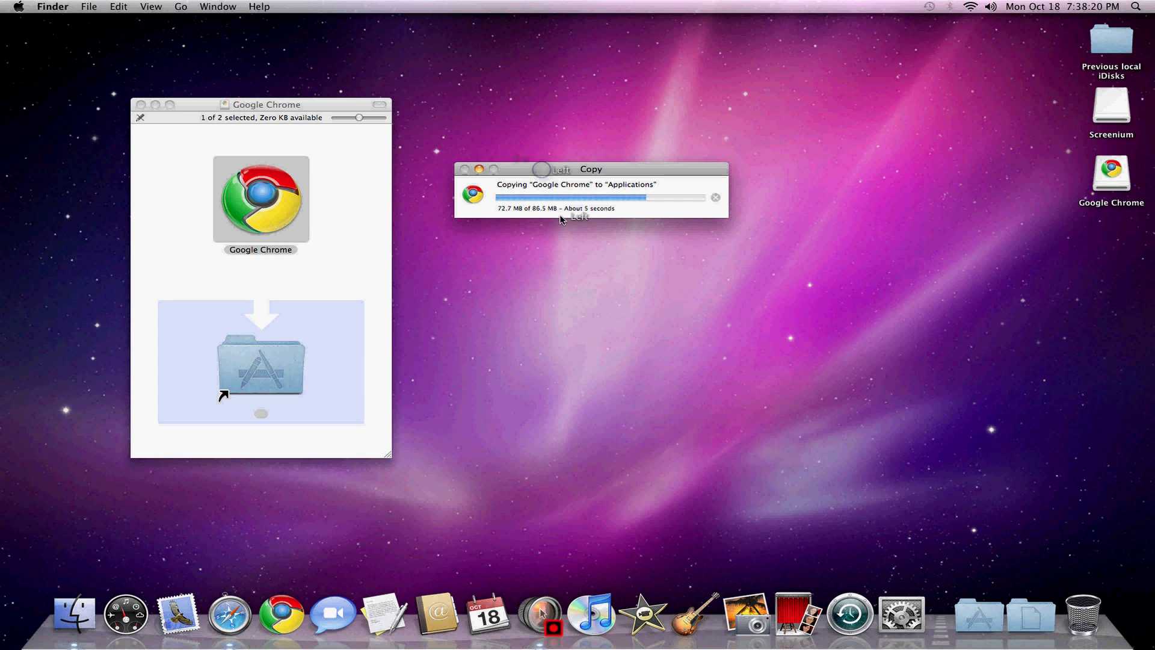
pyautogui.click(141, 104)
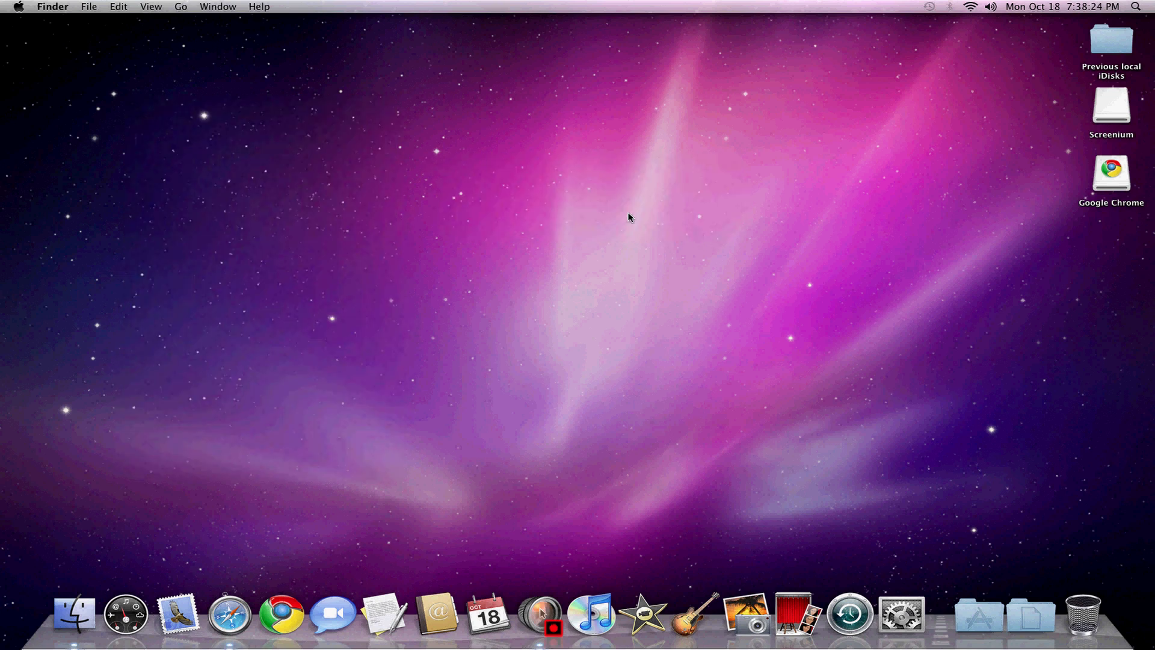
# Launch Chrome, approve the downloaded-app warning, turn off usage statistics, and import settings from Safari.
pyautogui.click(286, 599)
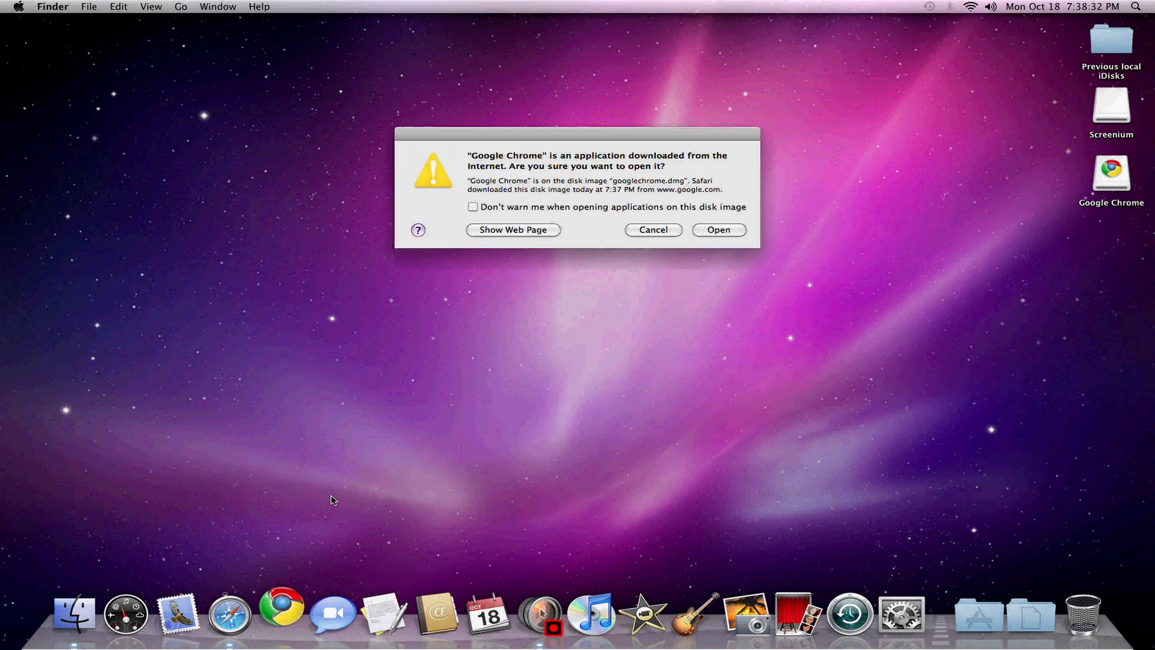
pyautogui.click(719, 229)
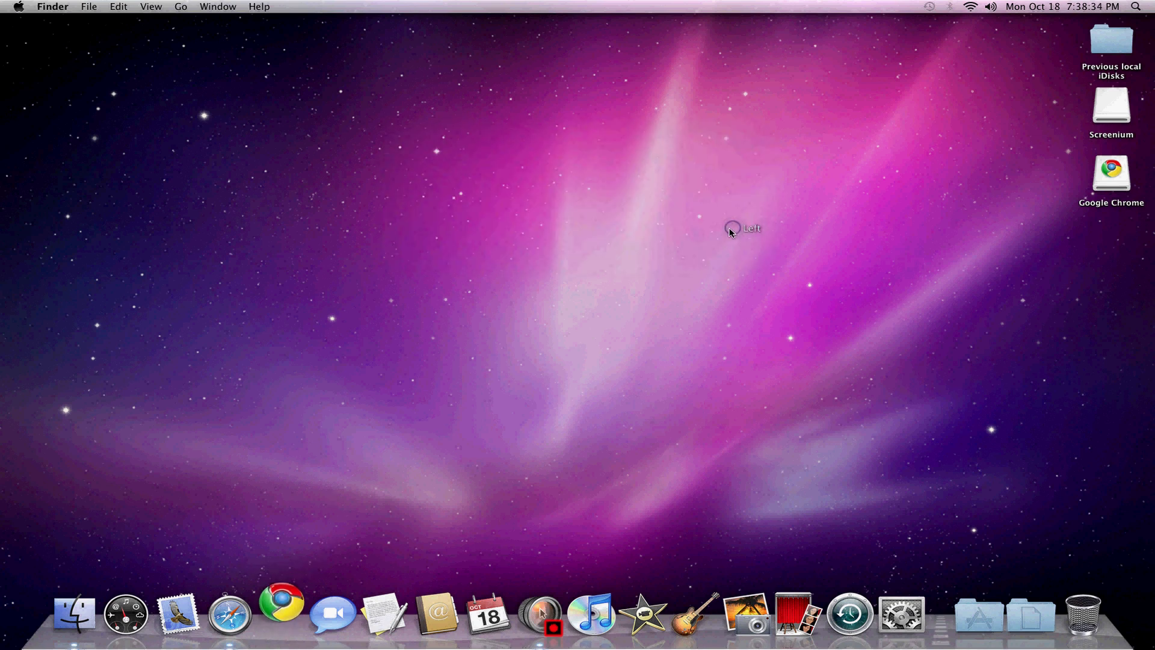
pyautogui.click(611, 238)
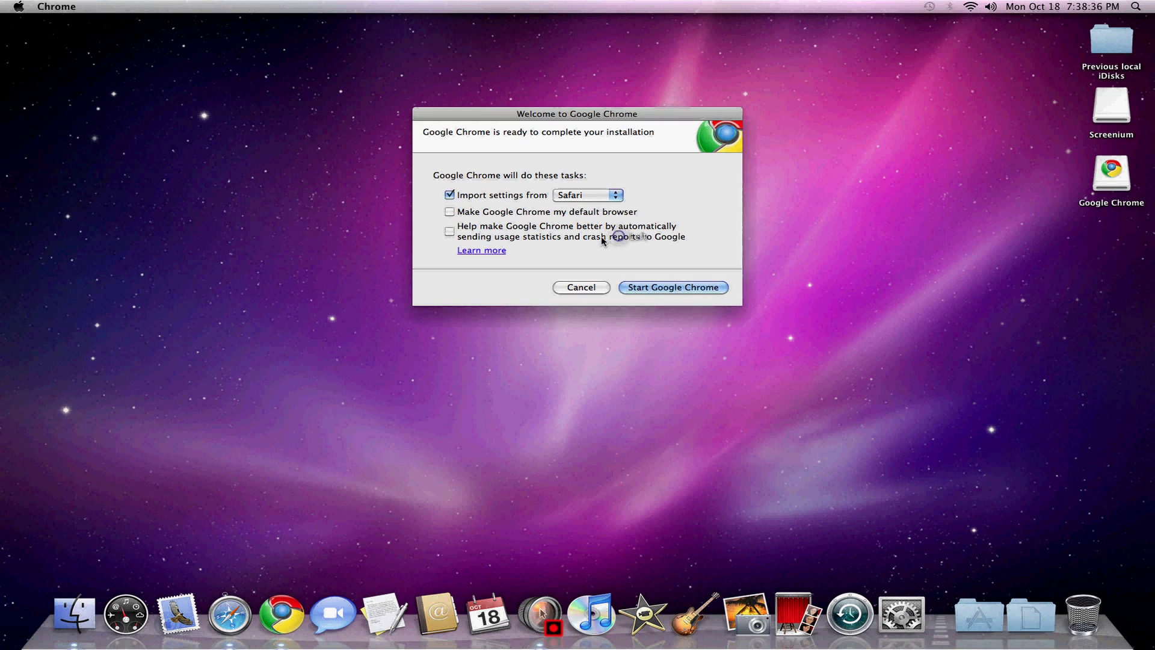
pyautogui.click(607, 195)
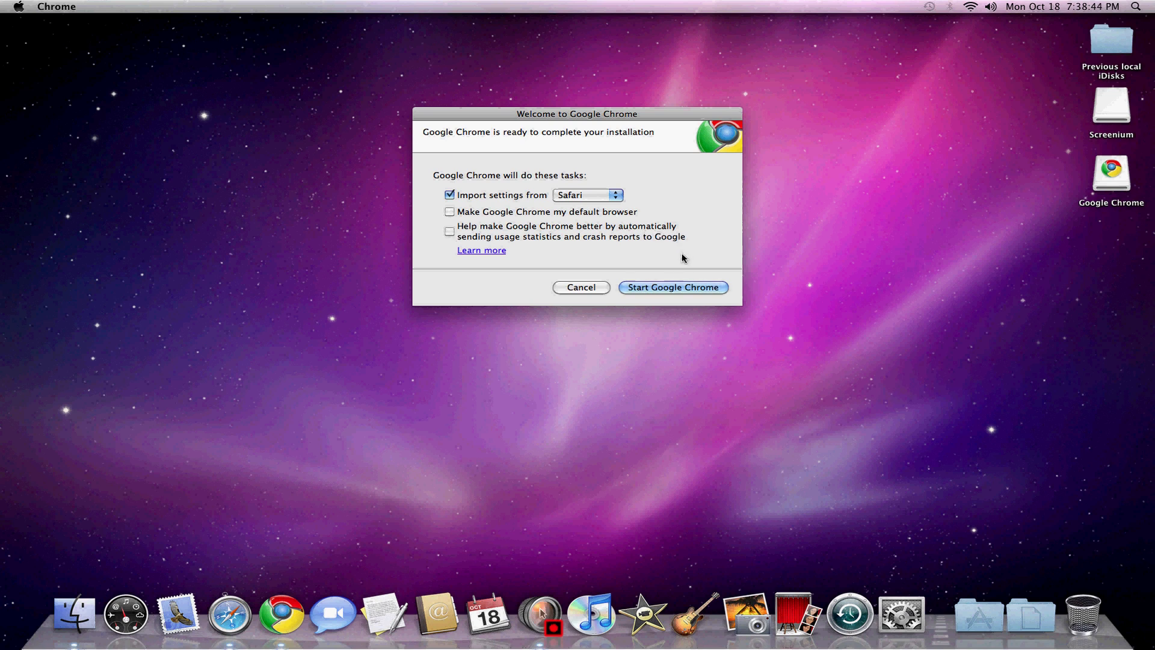
# Finish Chrome setup and enlarge the browser window to fill the screen.
pyautogui.click(659, 288)
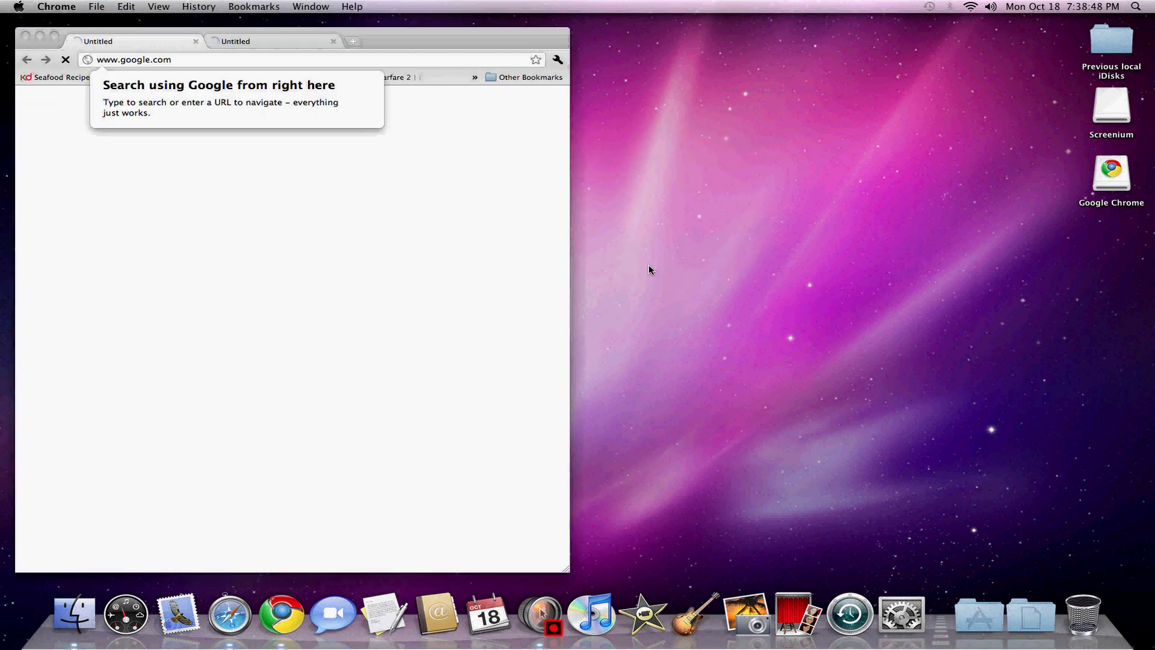
pyautogui.moveTo(570, 575); pyautogui.dragTo(1150, 592)
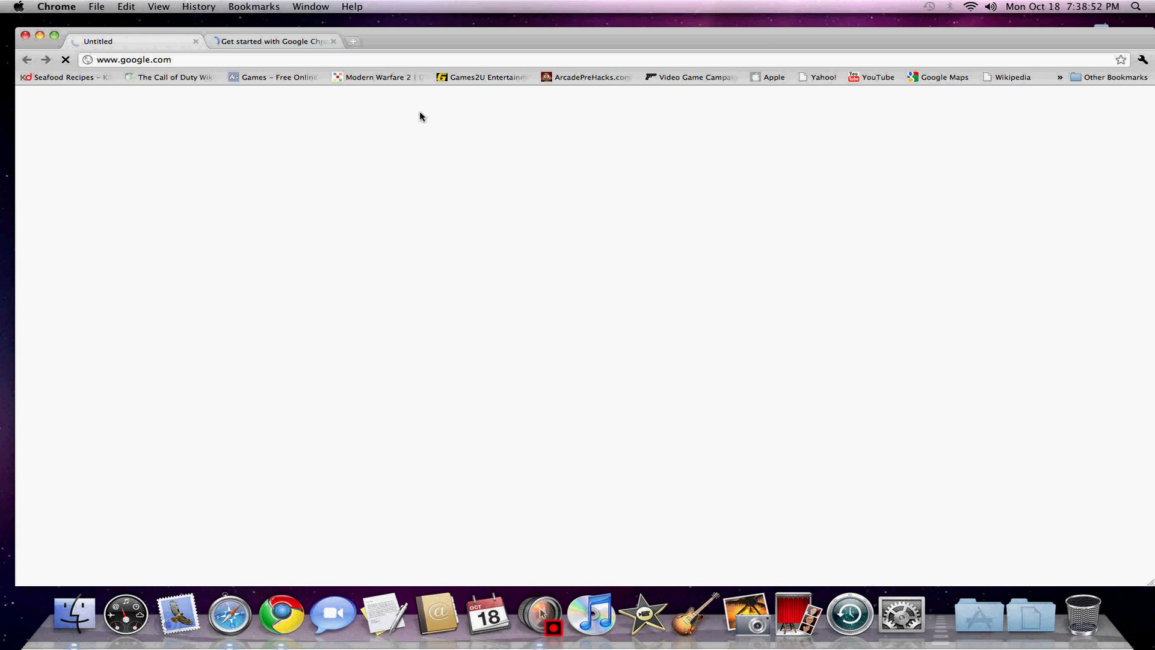
pyautogui.moveTo(409, 40); pyautogui.dragTo(394, 17)
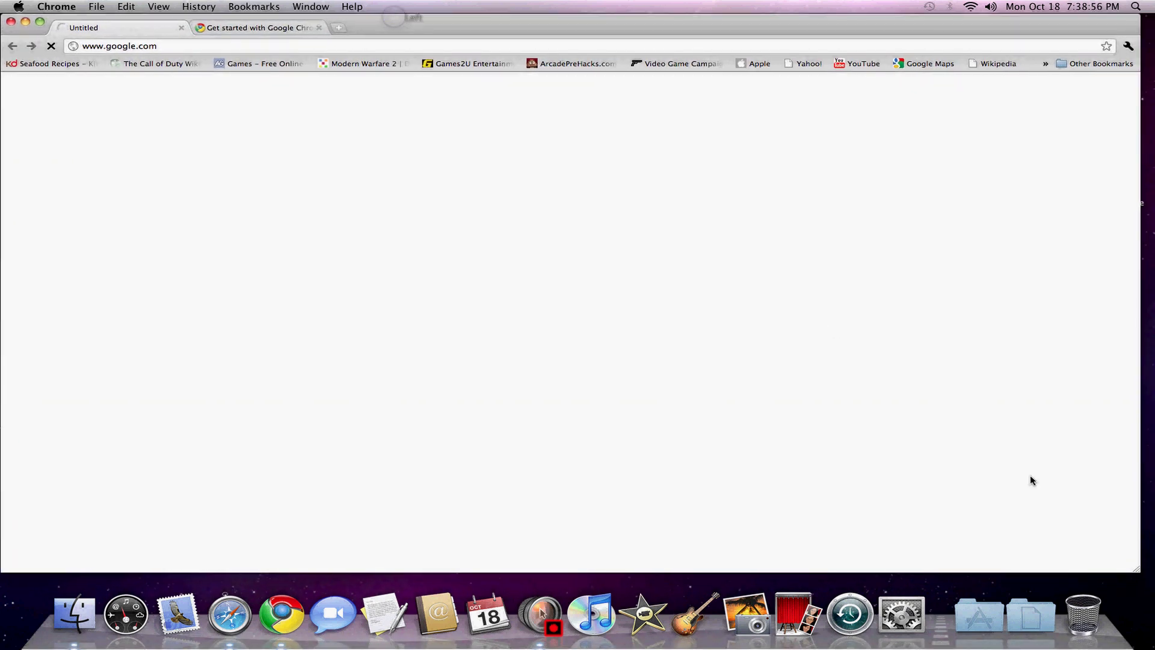
pyautogui.moveTo(1137, 572); pyautogui.dragTo(1150, 584)
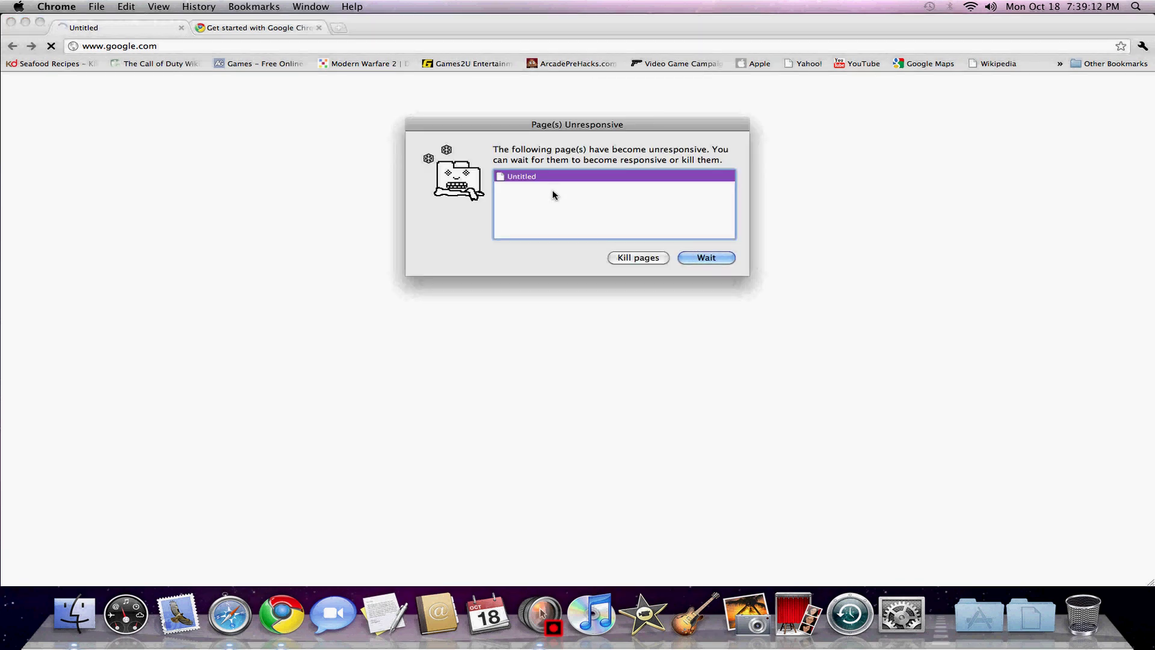
# Kill the unresponsive blank page and close the stuck Untitled tab, leaving the welcome page.
pyautogui.click(640, 256)
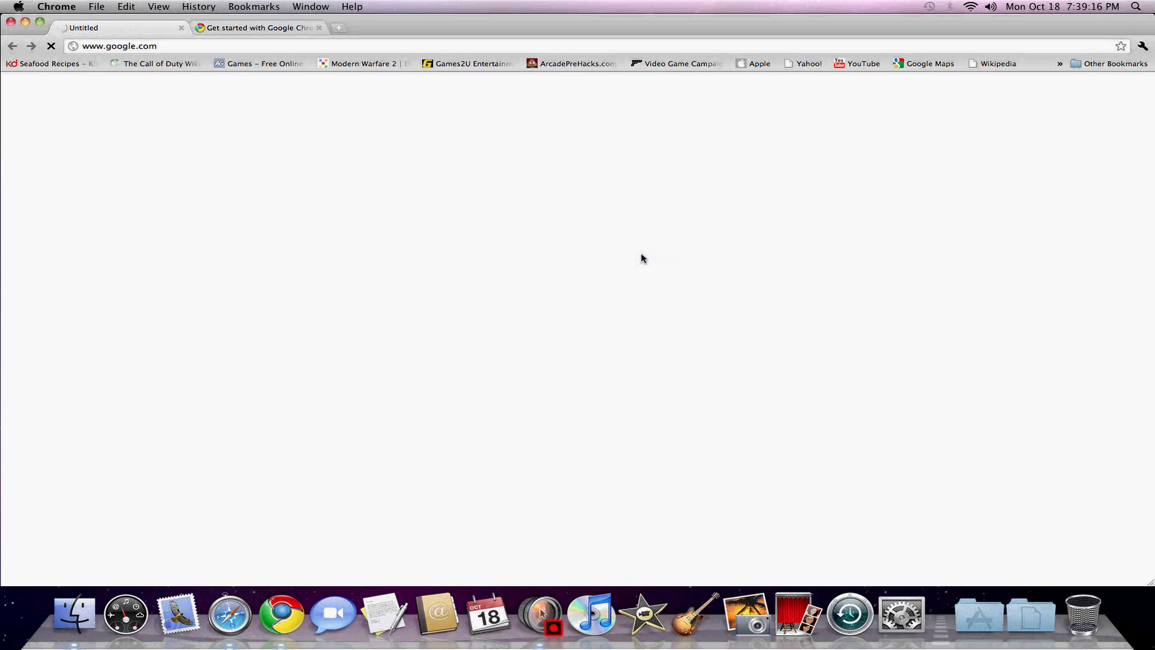
pyautogui.click(182, 28)
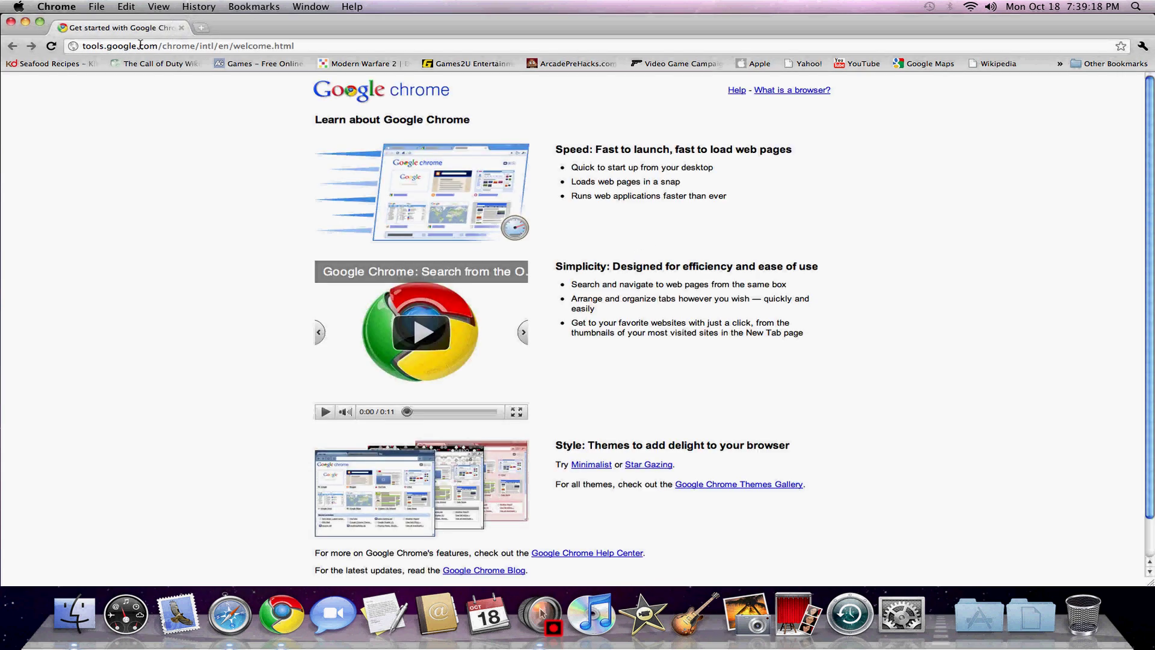
pyautogui.scroll(-2, 567, 150)
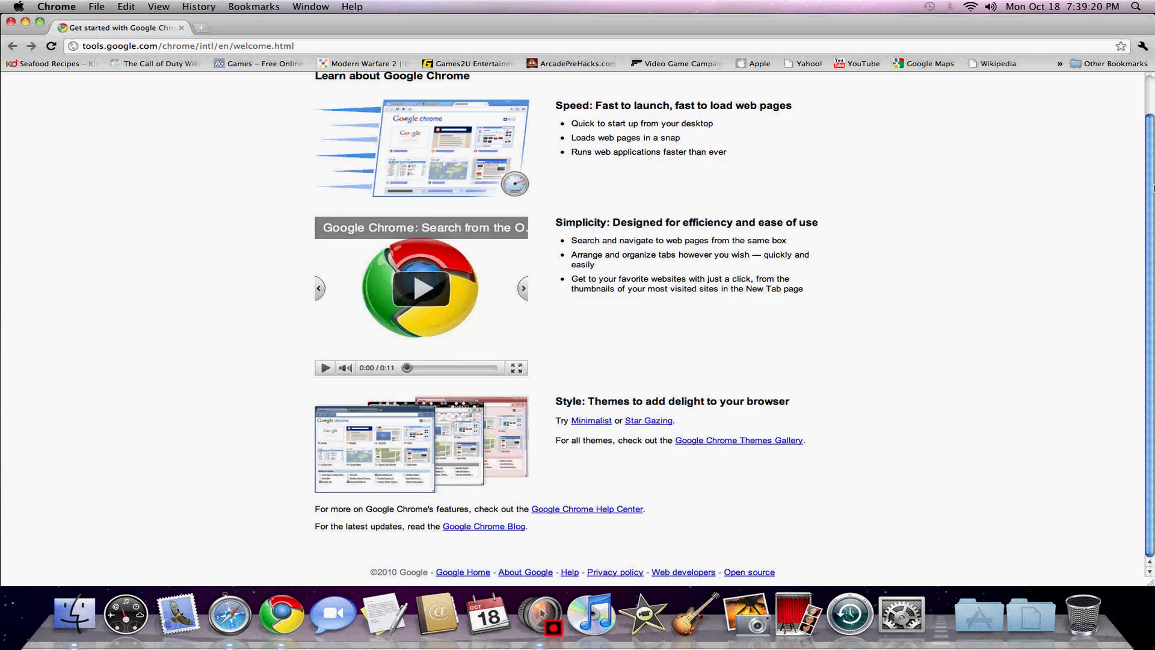
pyautogui.scroll(2, 1152, 197)
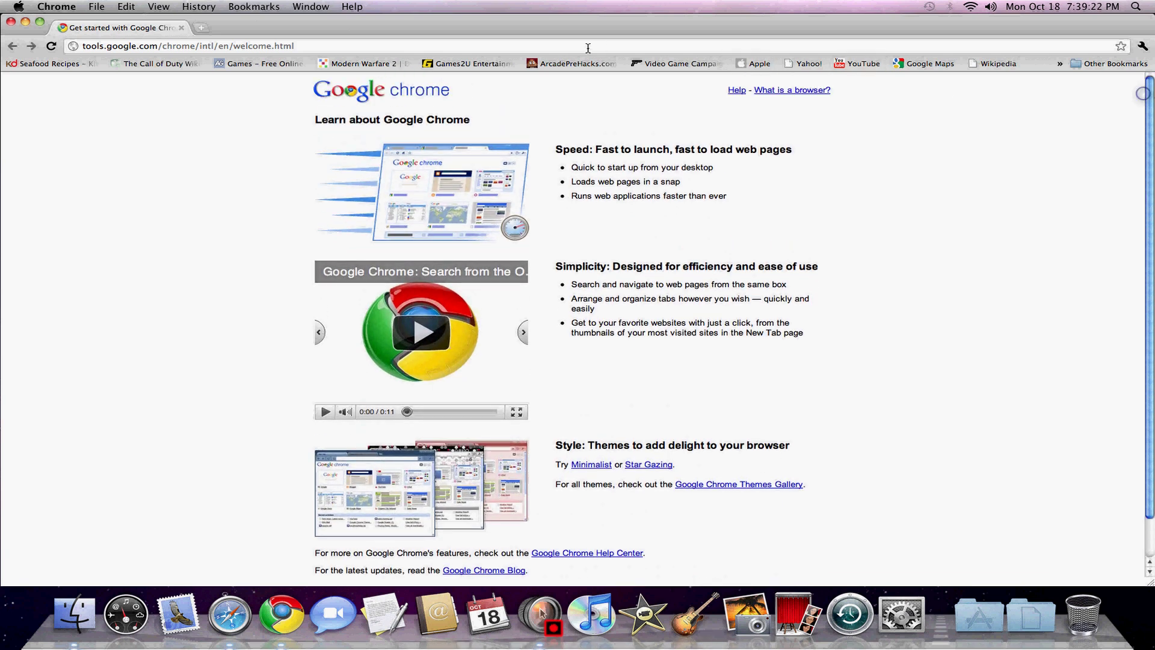
# Load msn.com in the first tab and scroll down the page.
pyautogui.doubleClick(548, 43)
pyautogui.click(549, 44)
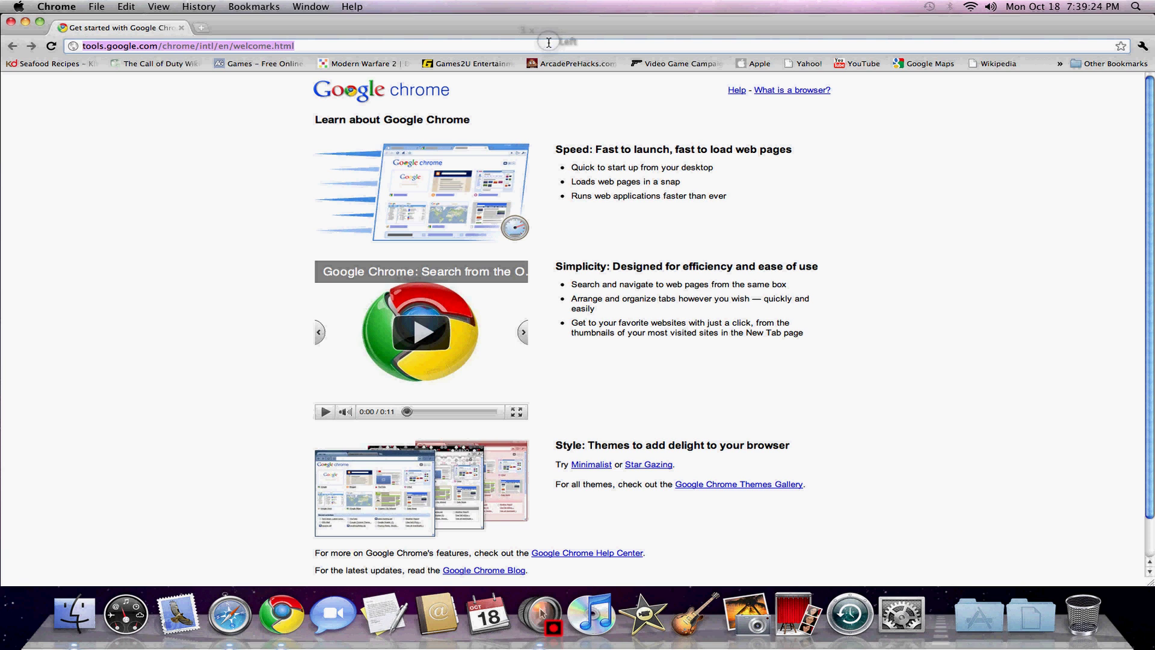
pyautogui.write('ms')
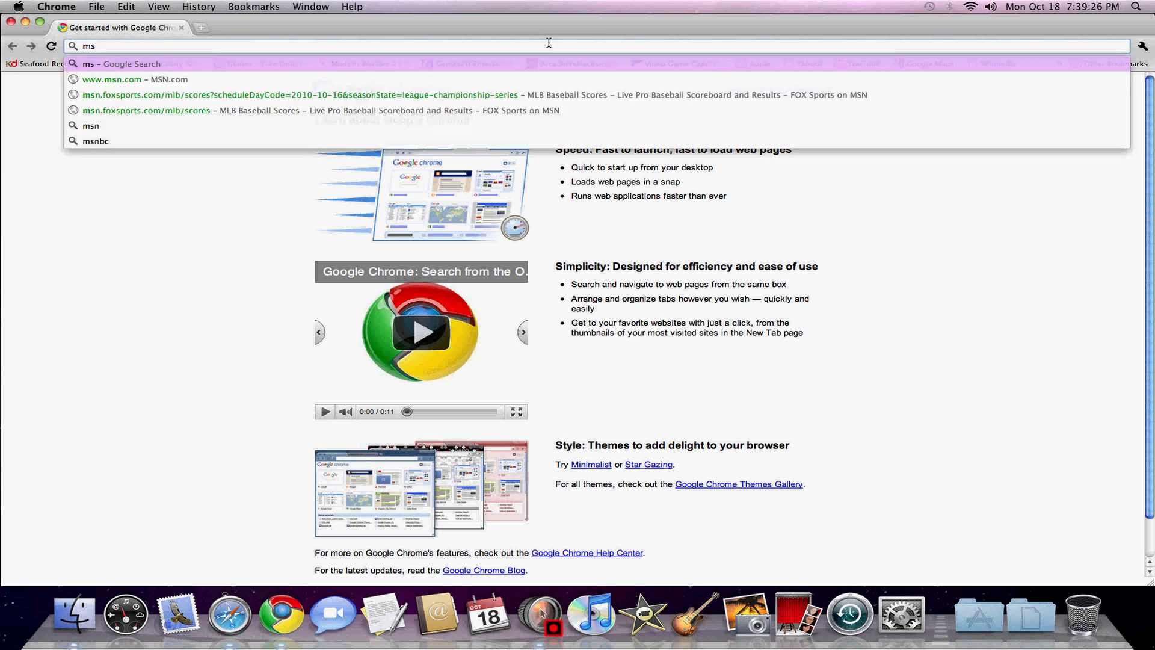
pyautogui.write('n.com')
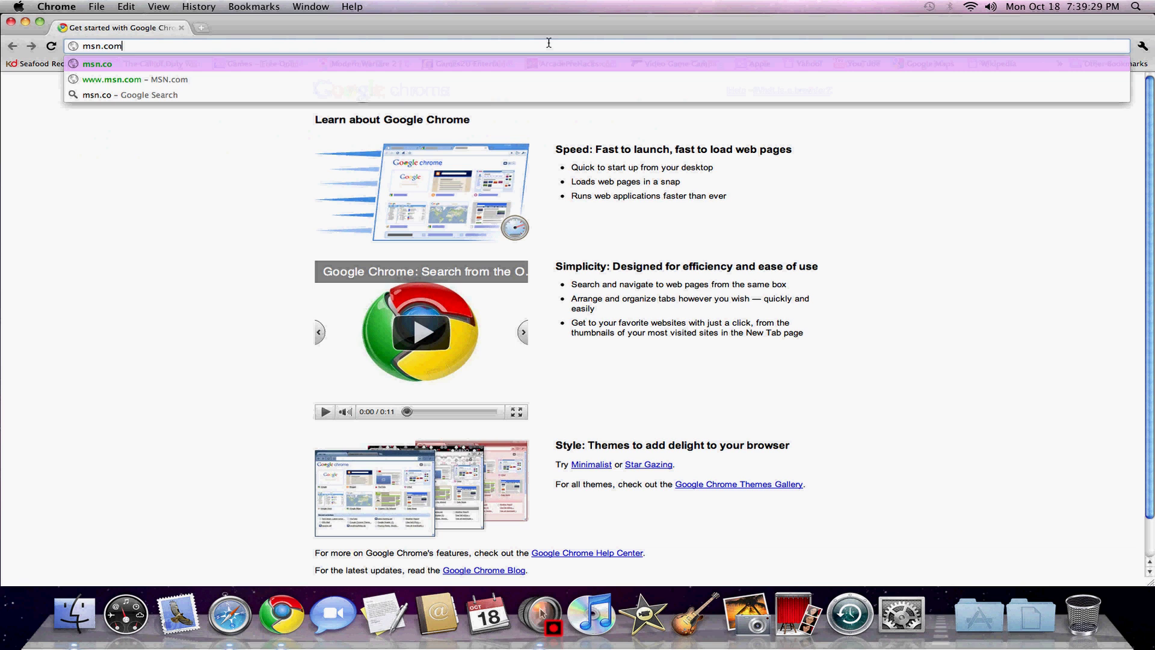
pyautogui.press('Return')
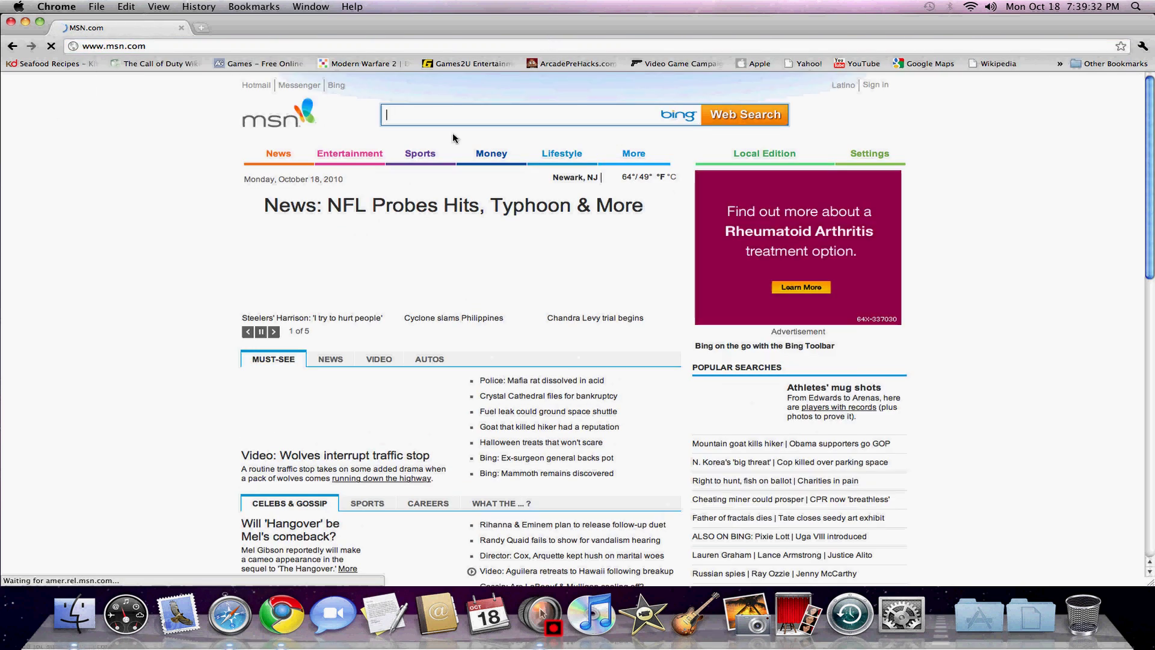
pyautogui.scroll(-3, 216, 224)
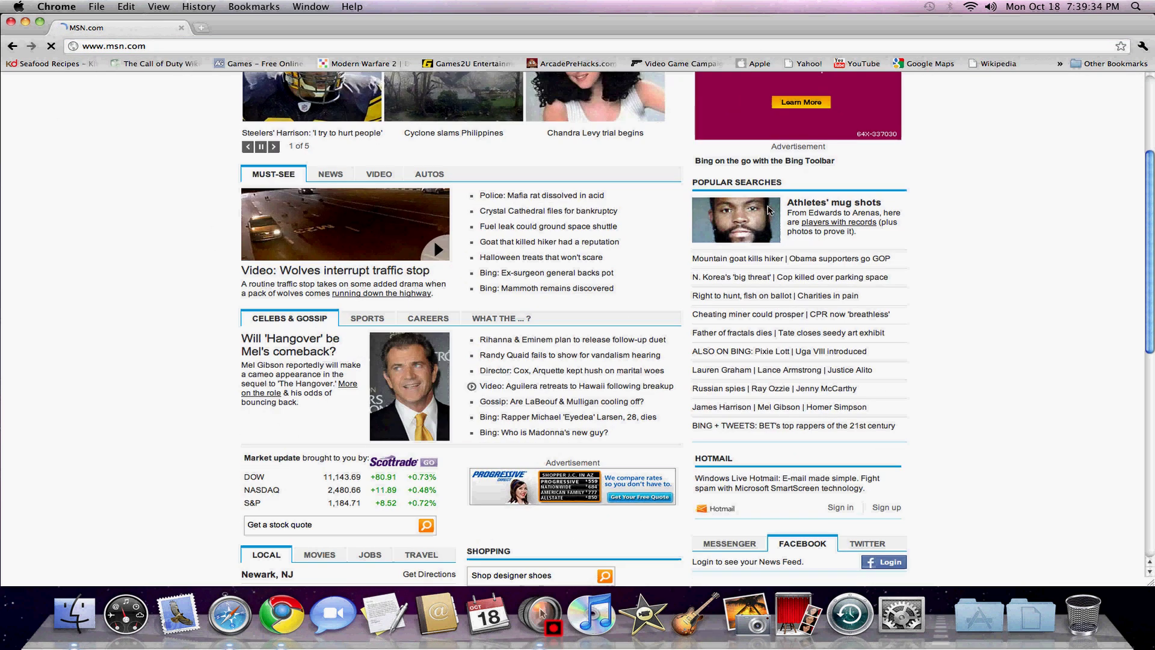
pyautogui.scroll(-6, 1152, 247)
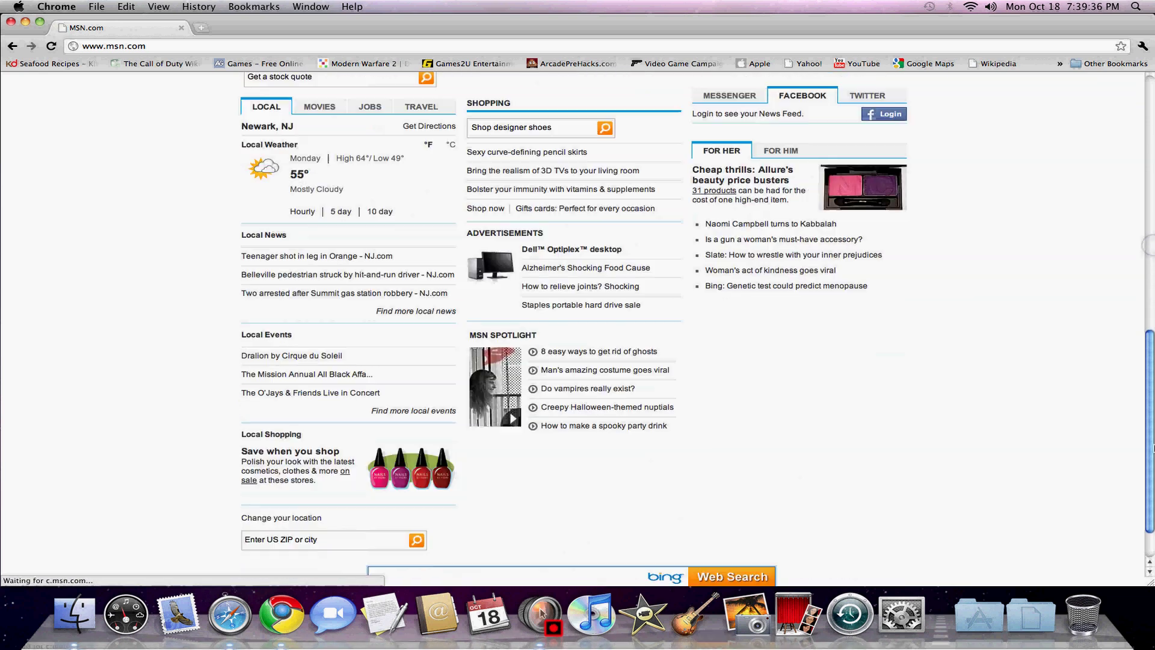
pyautogui.moveTo(1150, 338); pyautogui.dragTo(1146, 104)
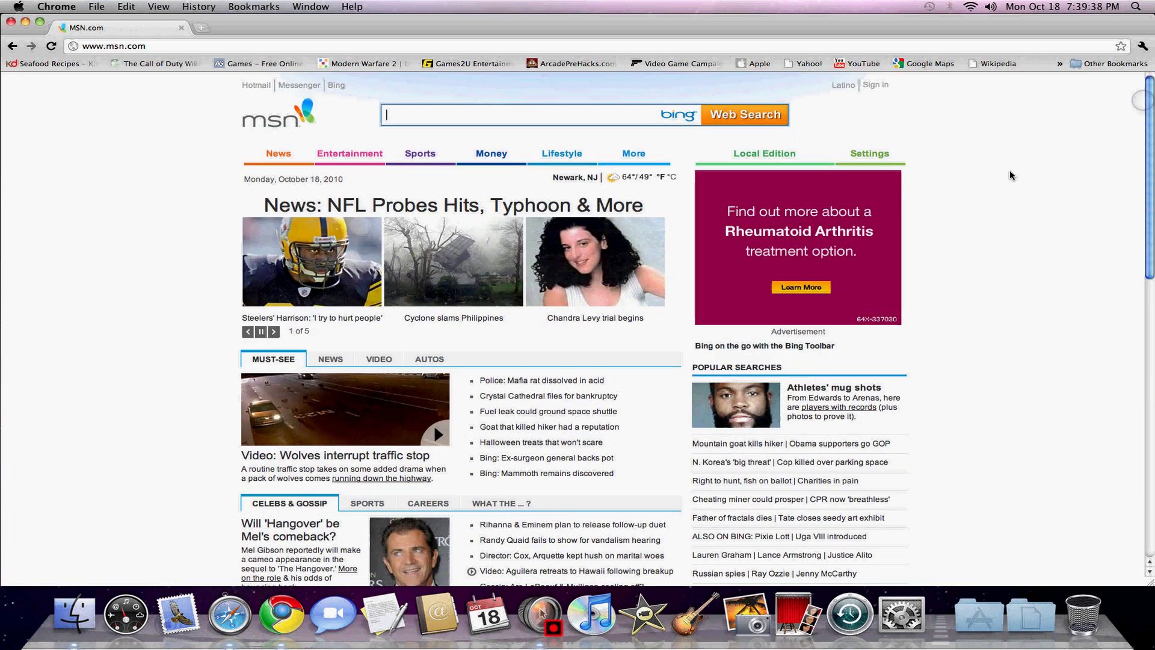
# Check the Other Bookmarks and overflow bookmark lists, then open a new Most visited tab.
pyautogui.click(946, 64)
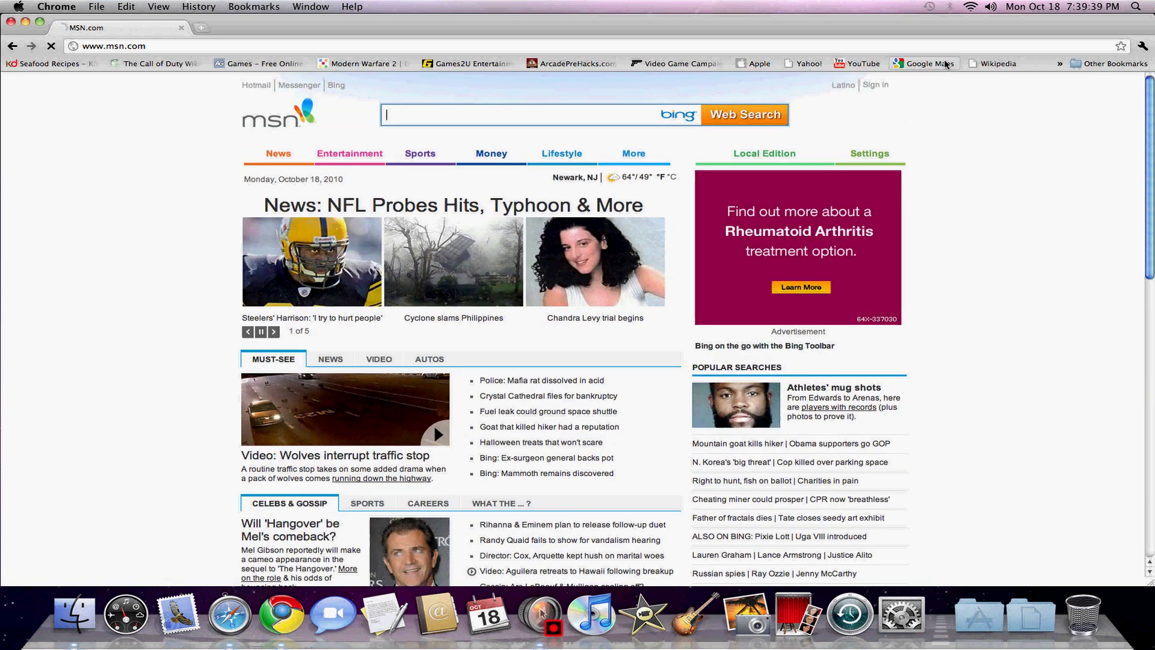
pyautogui.click(1109, 64)
pyautogui.click(1109, 64)
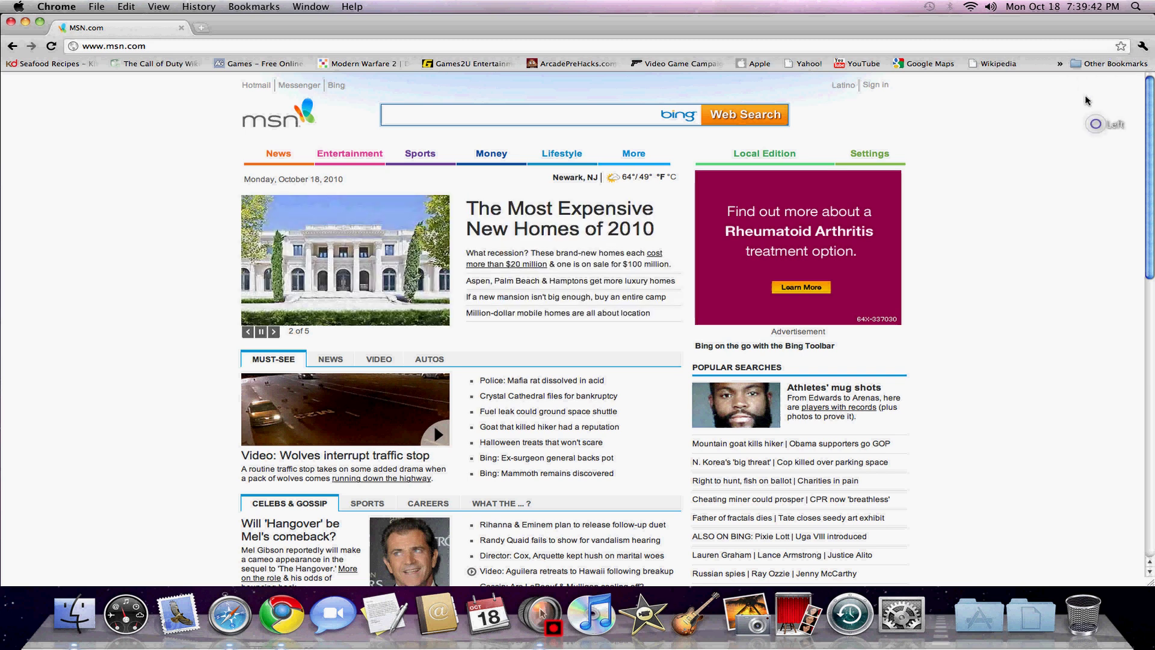
pyautogui.click(1060, 64)
pyautogui.click(1059, 64)
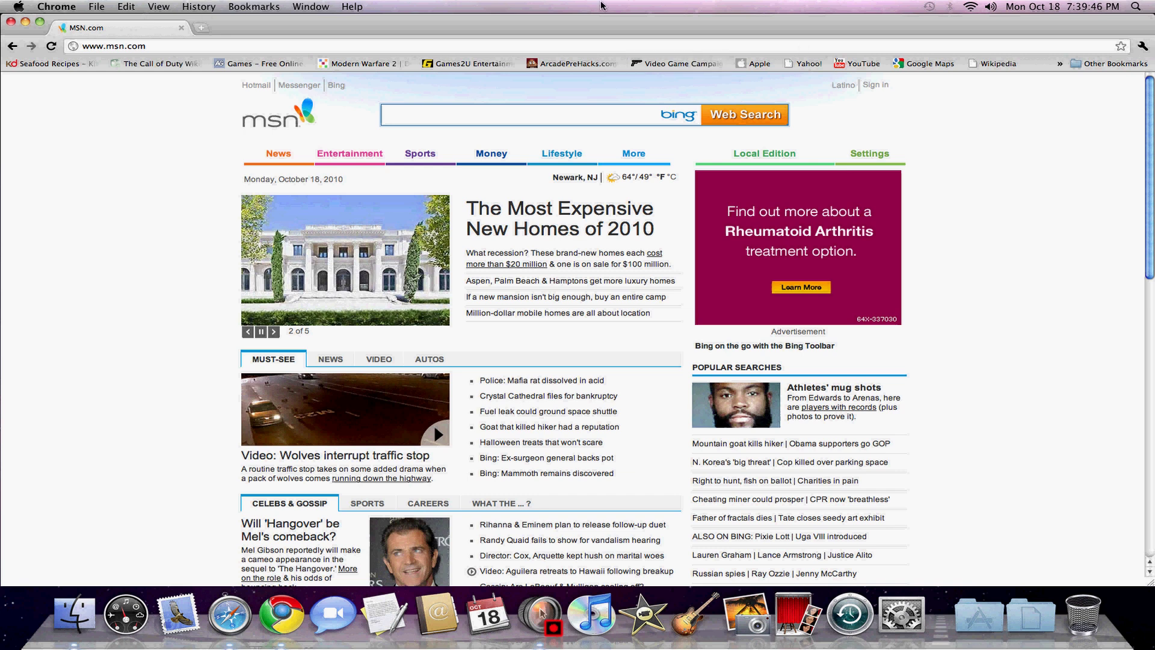
pyautogui.click(198, 28)
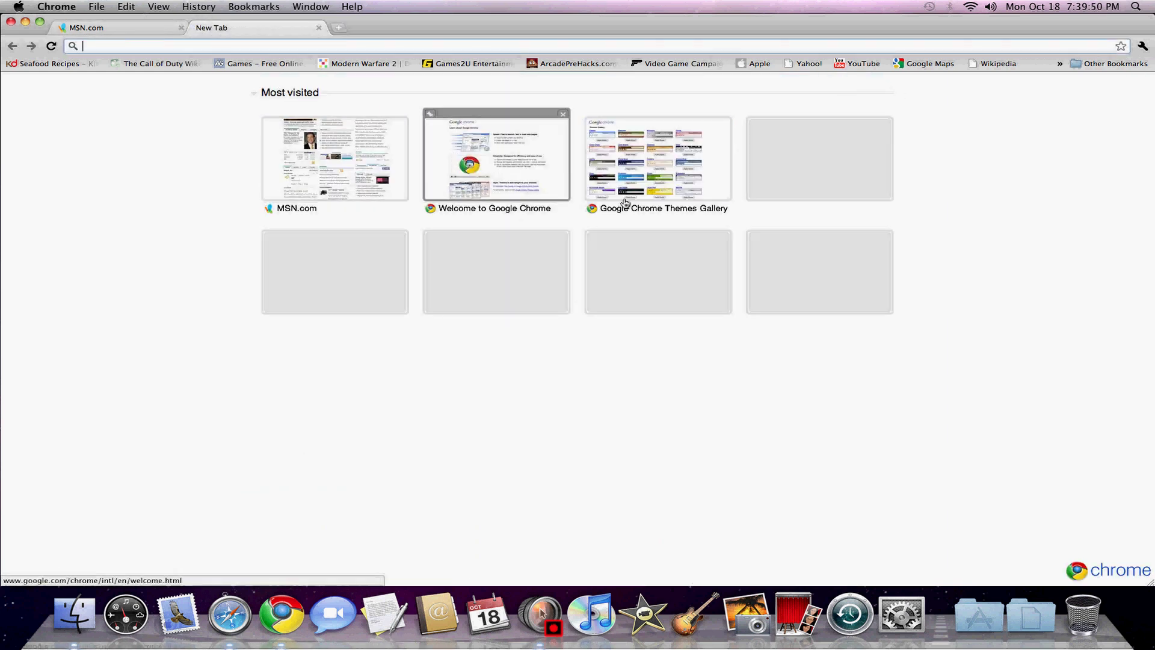
# Apply the Porsche theme (AT_Porsche) from the Google Chrome Themes Gallery.
pyautogui.click(642, 192)
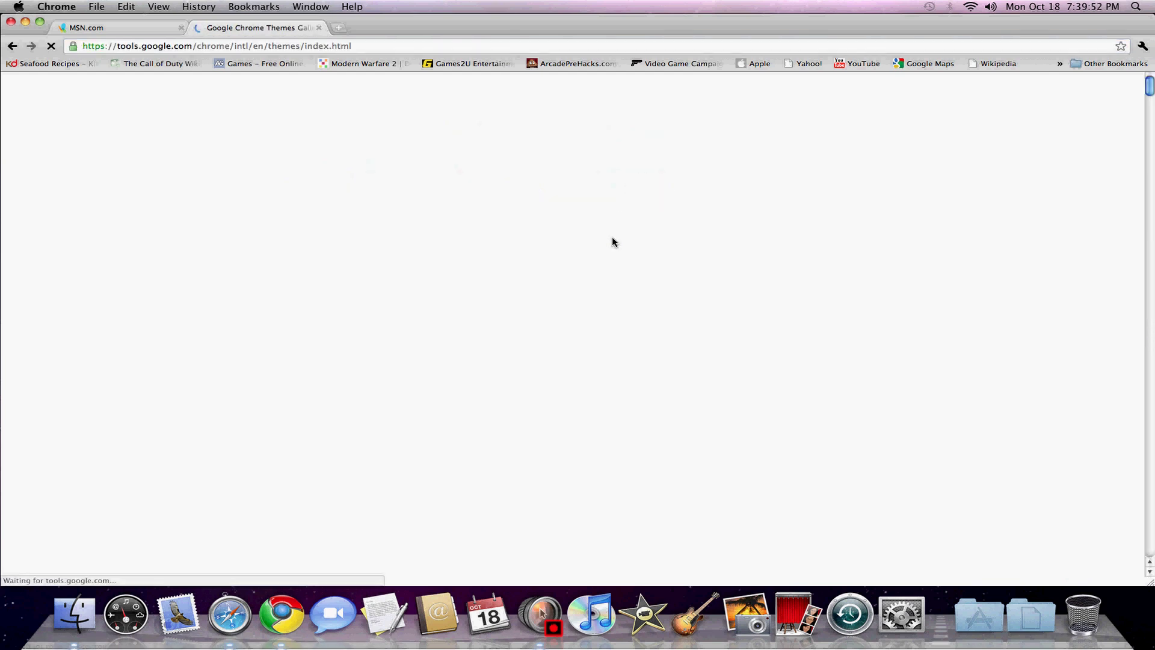
pyautogui.scroll(-2, 469, 310)
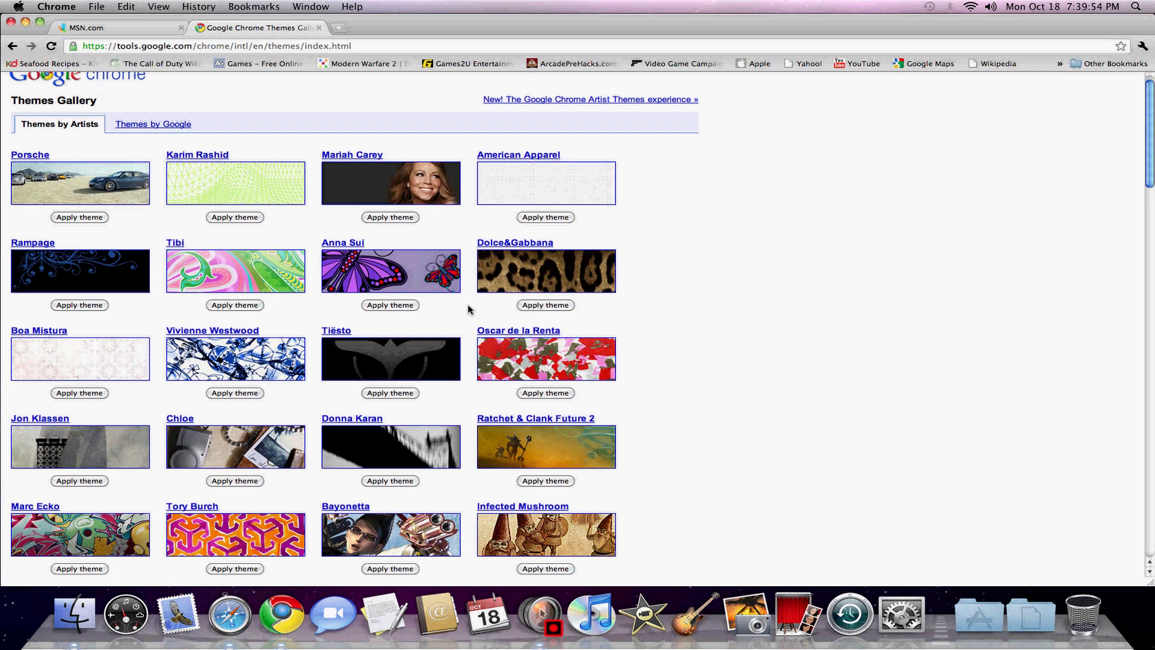
pyautogui.click(67, 202)
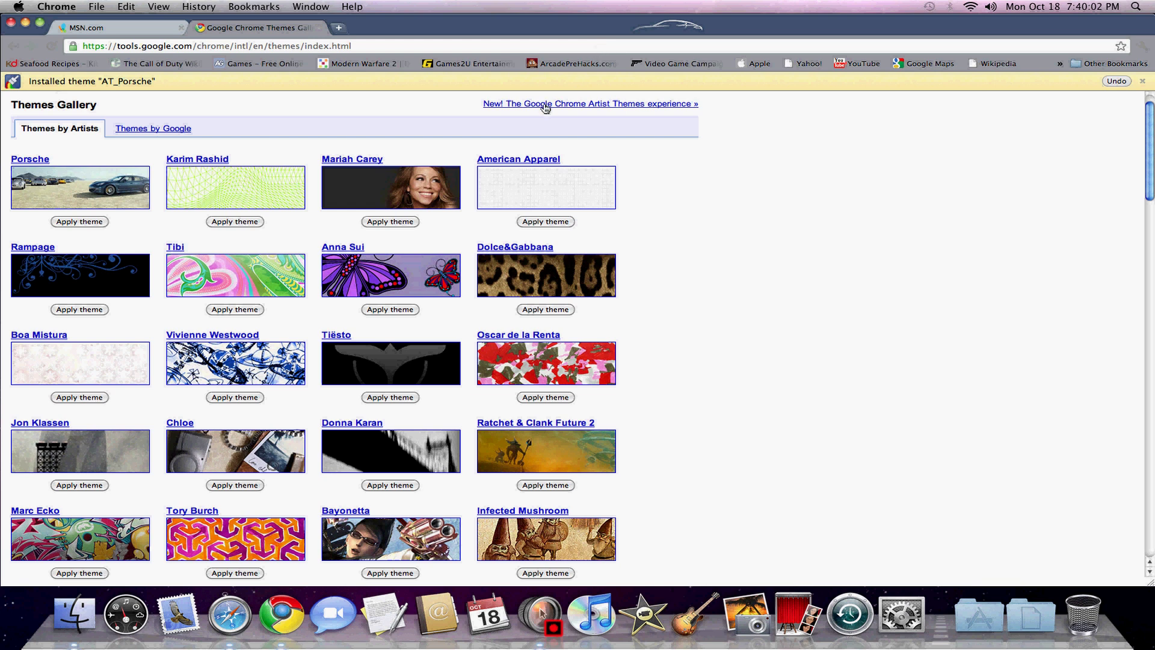
pyautogui.scroll(-1, 481, 180)
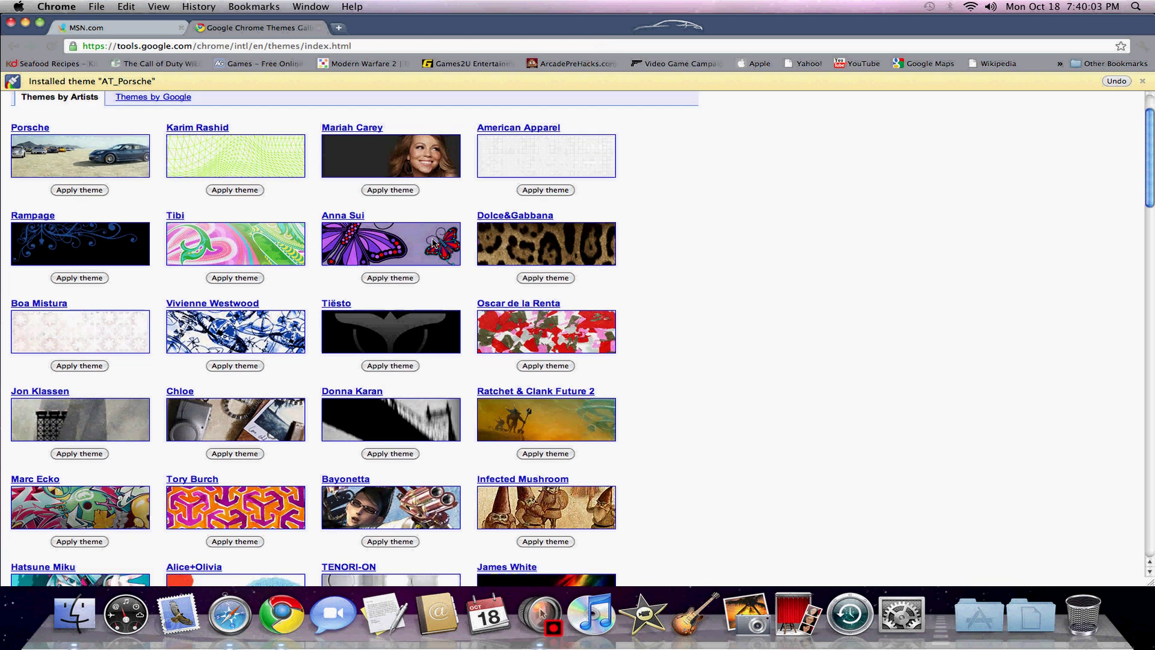
pyautogui.click(296, 48)
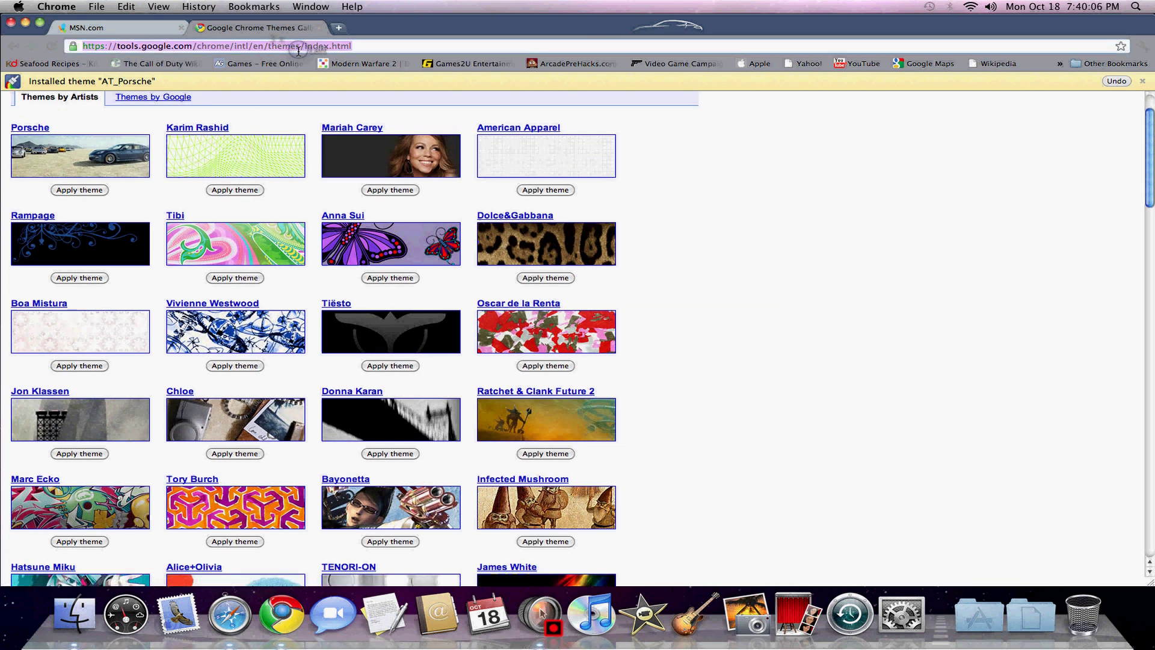
pyautogui.write('goog')
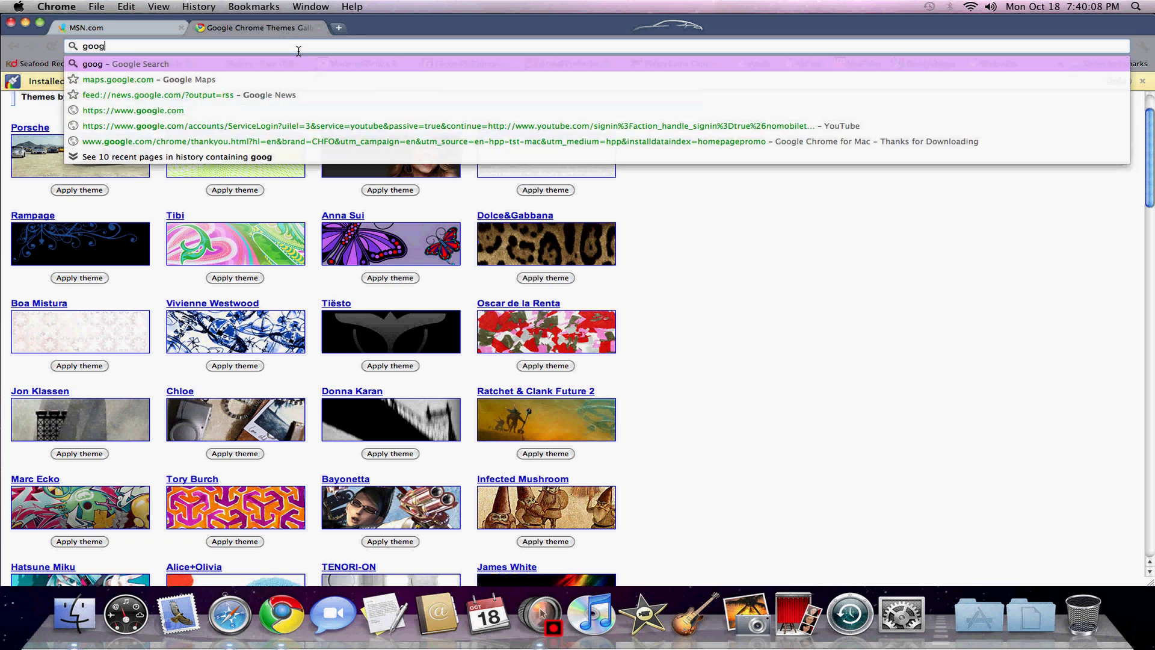
pyautogui.click(210, 115)
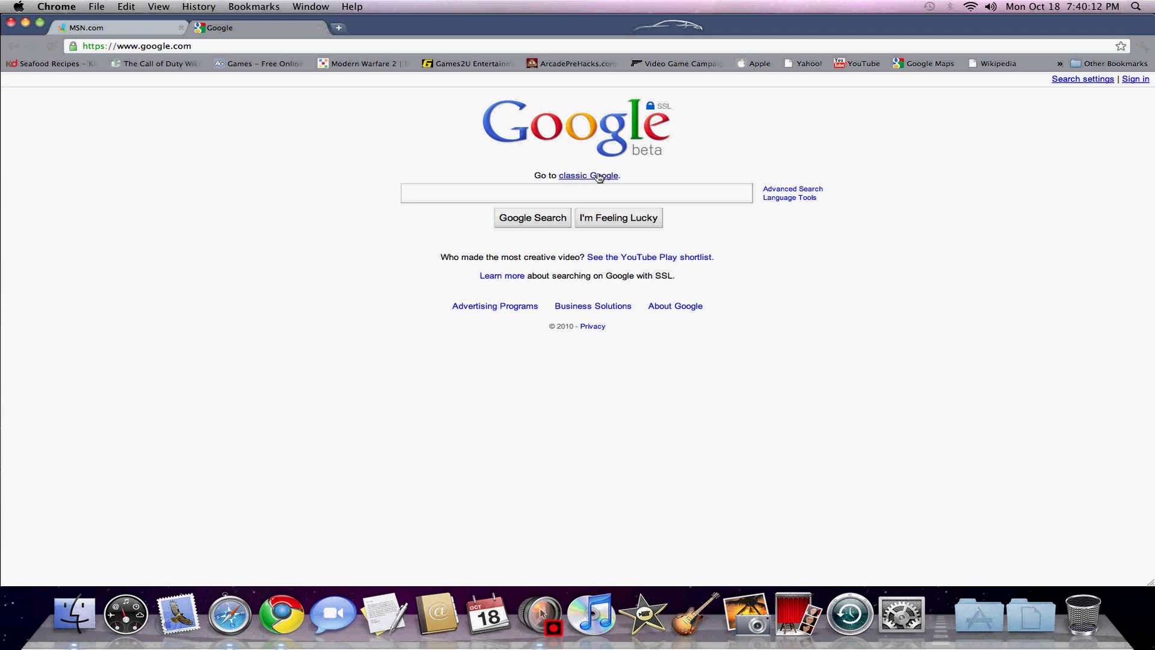